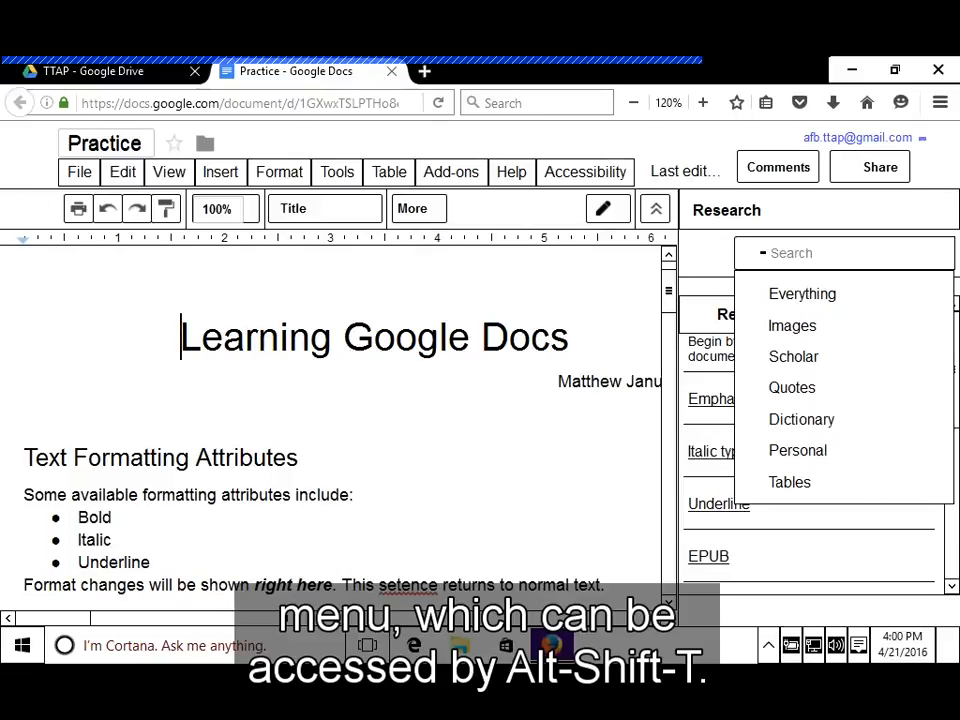
Step: Review the available document tools from Spelling through Word count without running any of them
key(alt+shift+t)
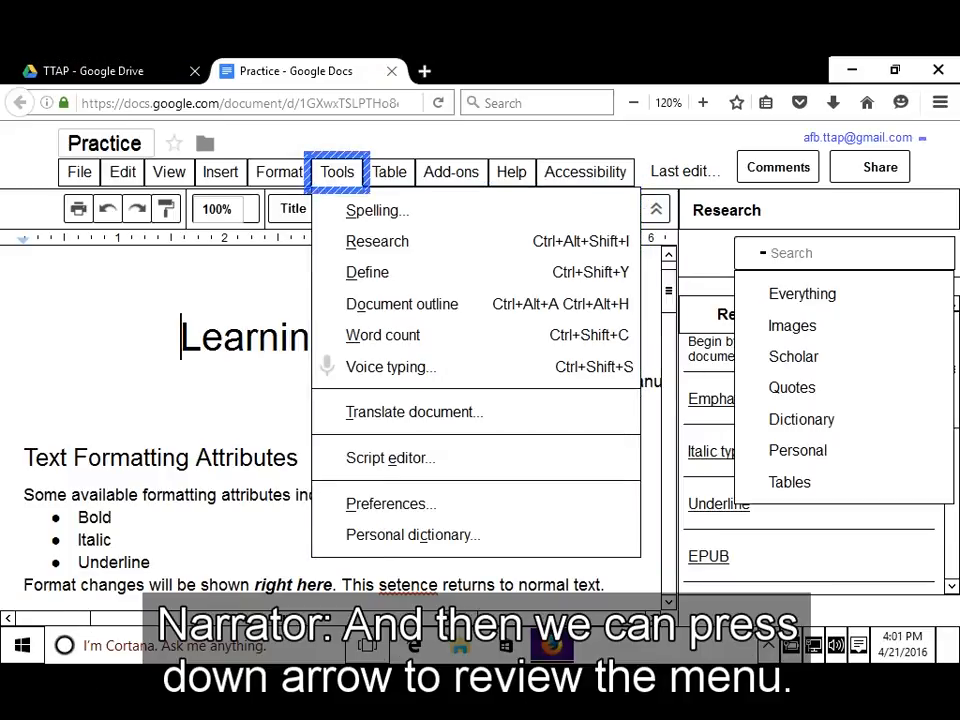
key(Down)
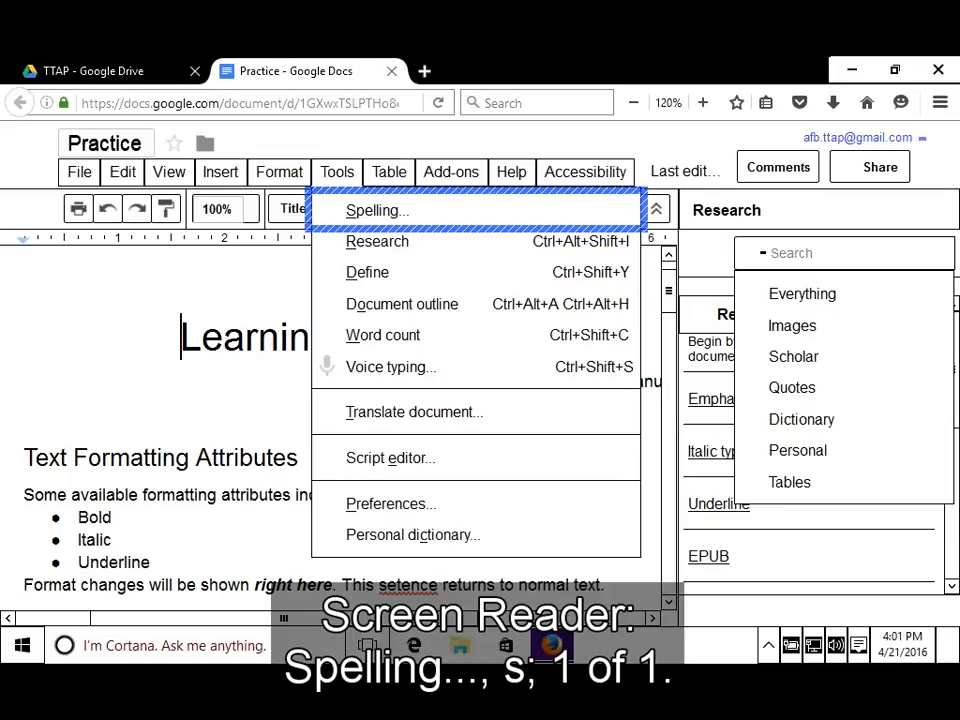
key(Down)
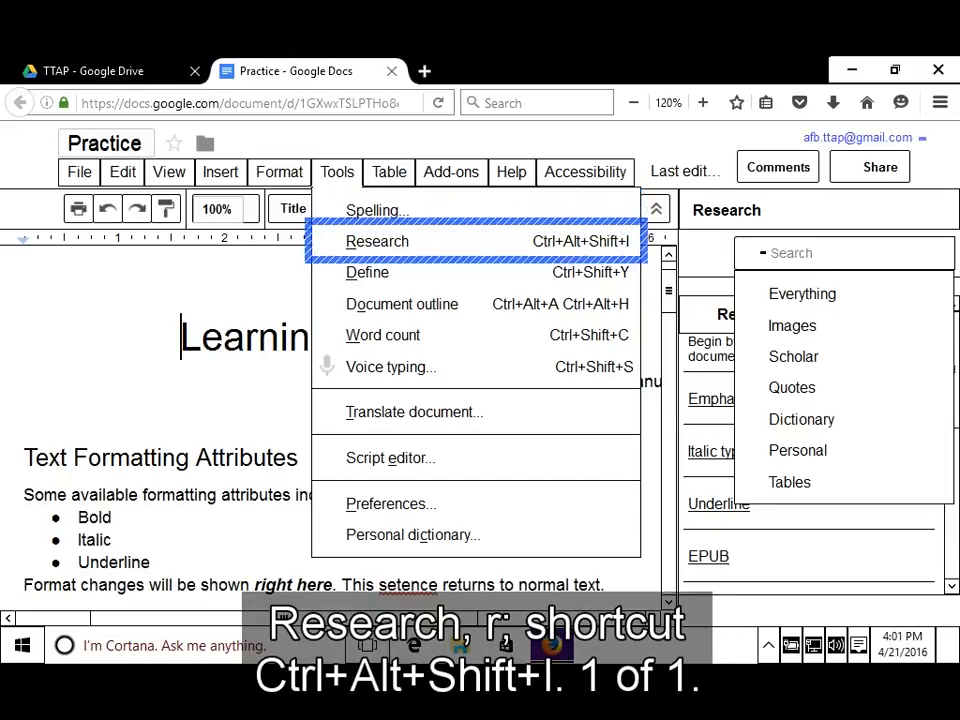
key(Down)
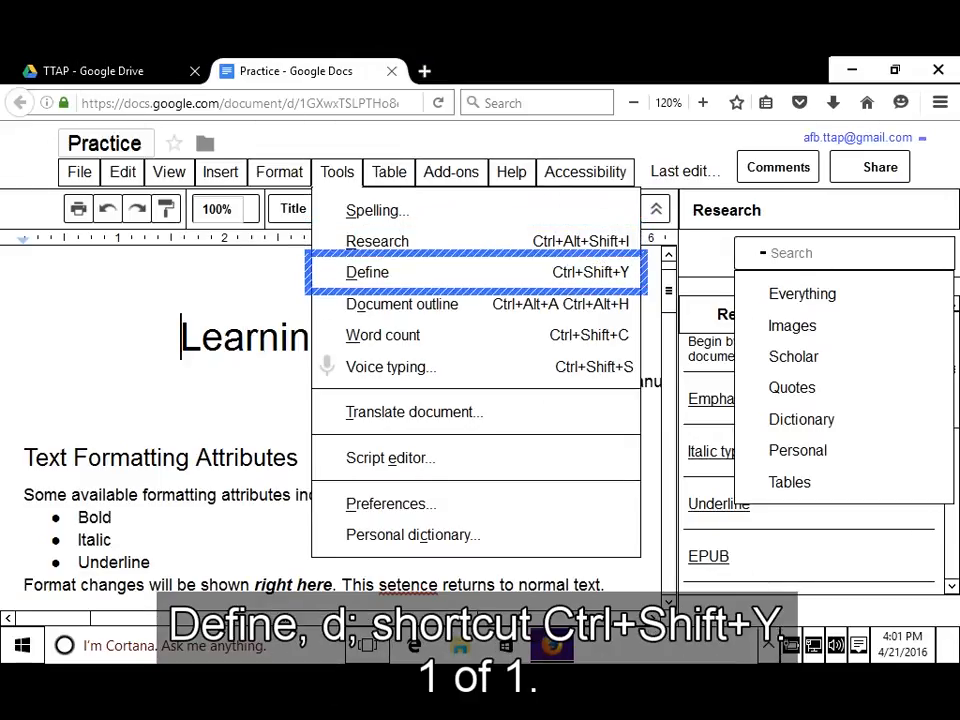
key(Down)
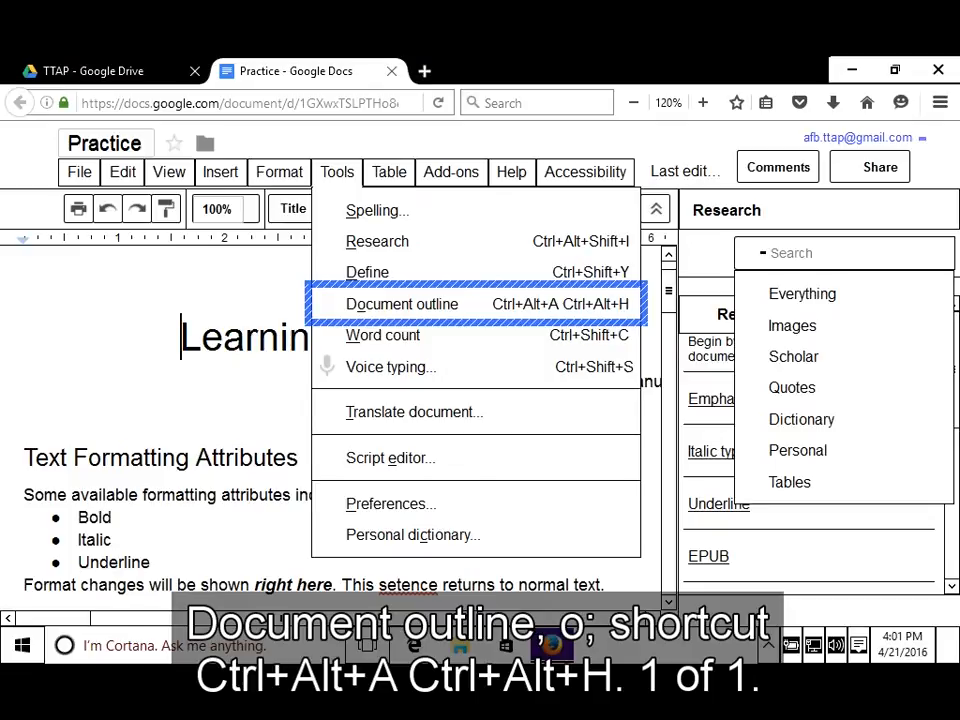
key(Down)
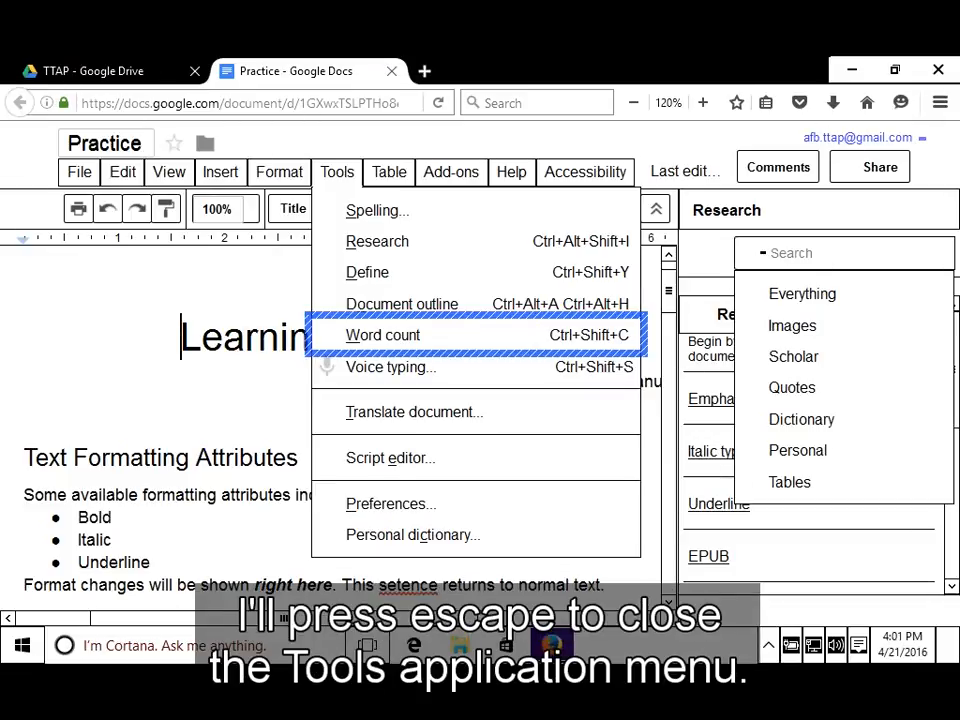
key(Escape)
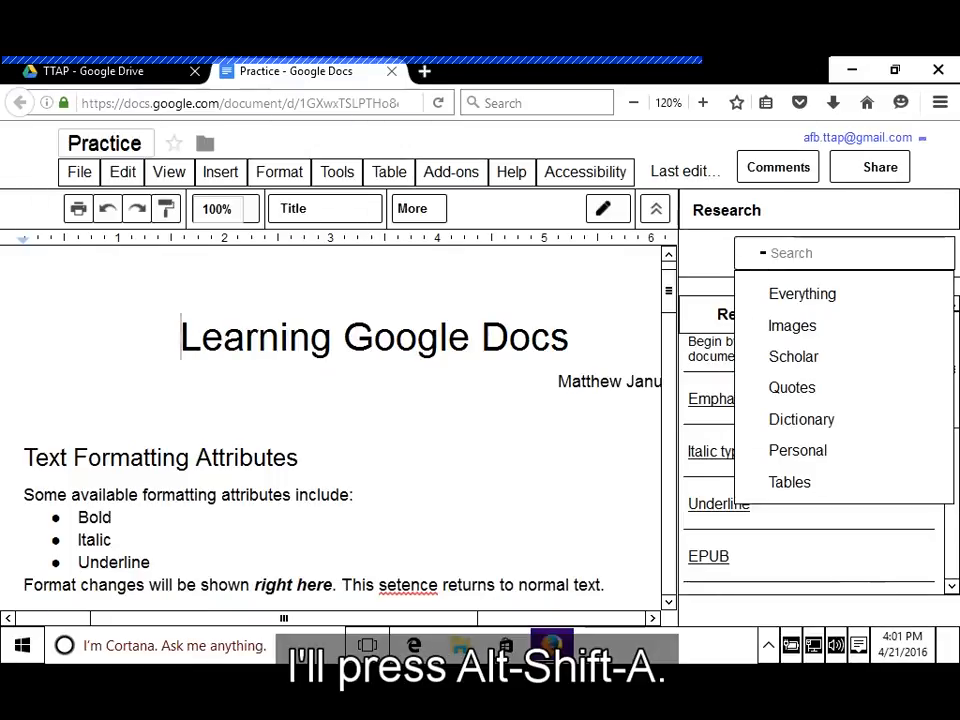
Step: Review the accessibility commands from Speak through Misspelling, including those for moving to the next and previous misspelling, without running any
key(alt+shift+a)
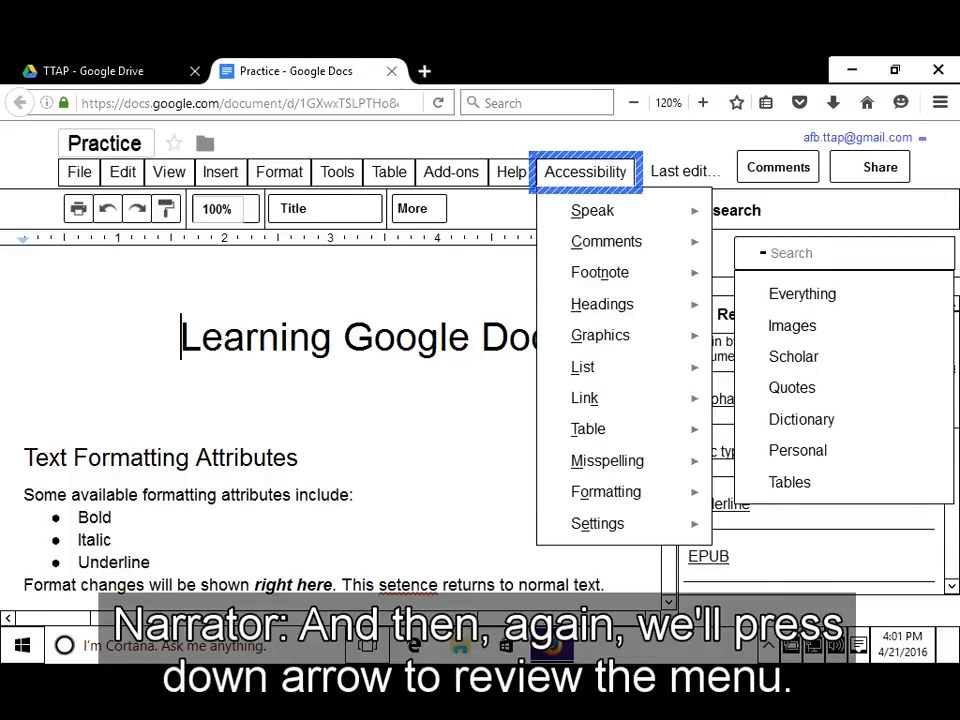
key(Down)
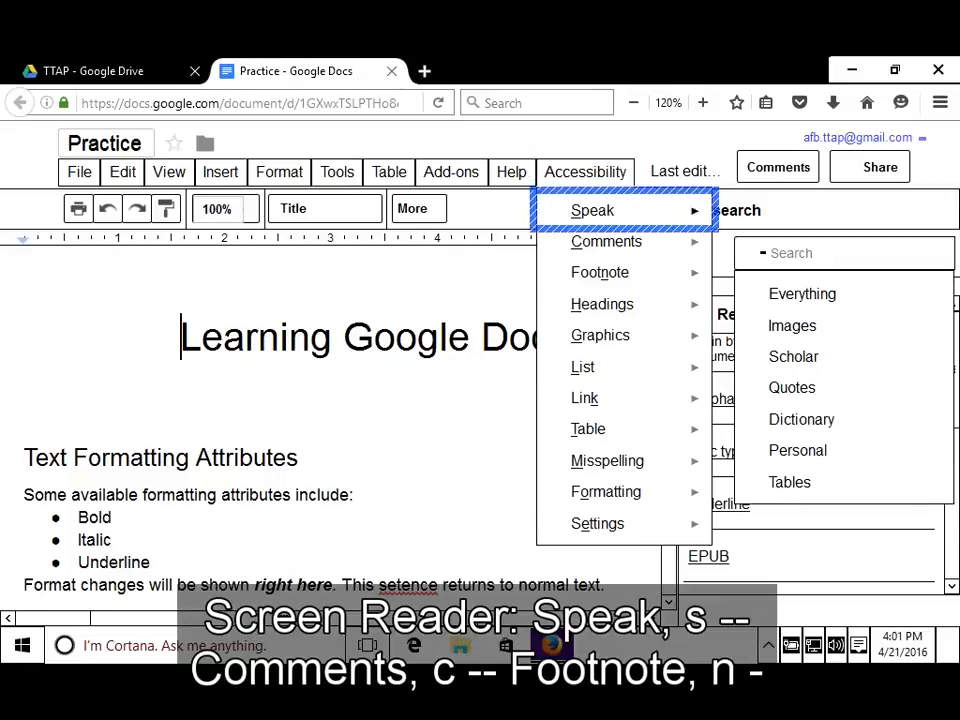
key(Down)
key(Down)
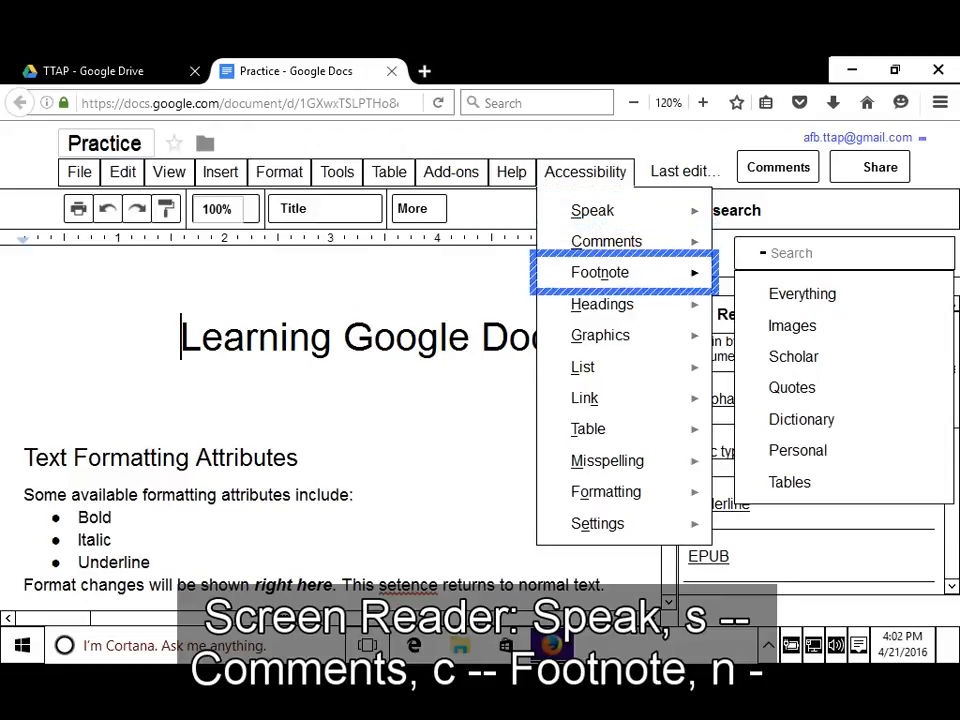
key(Down)
key(Down)
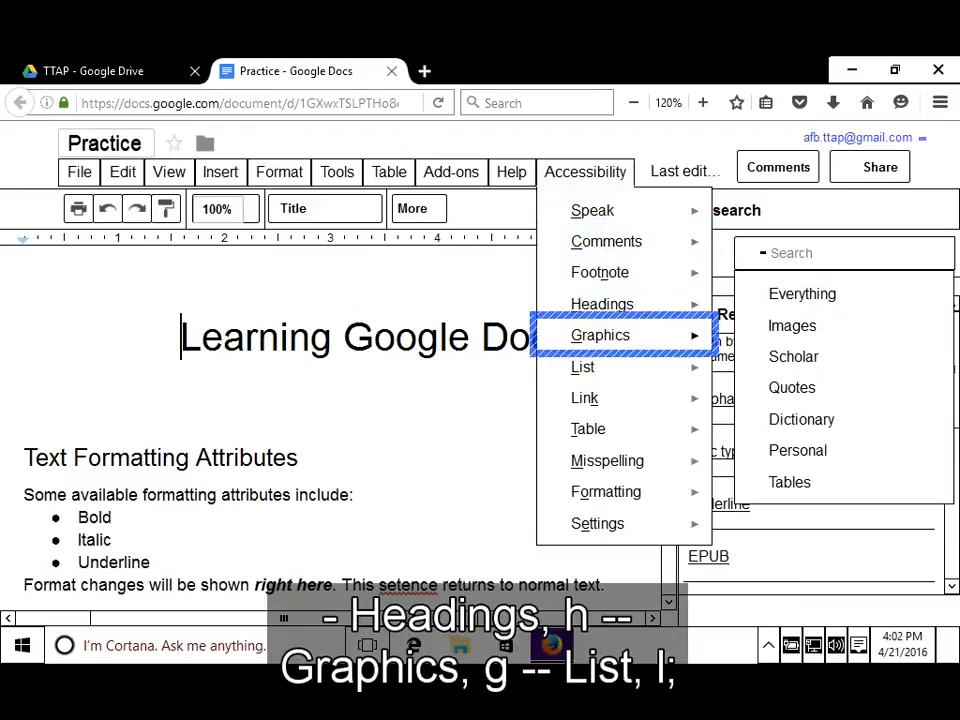
key(Down)
key(Down)
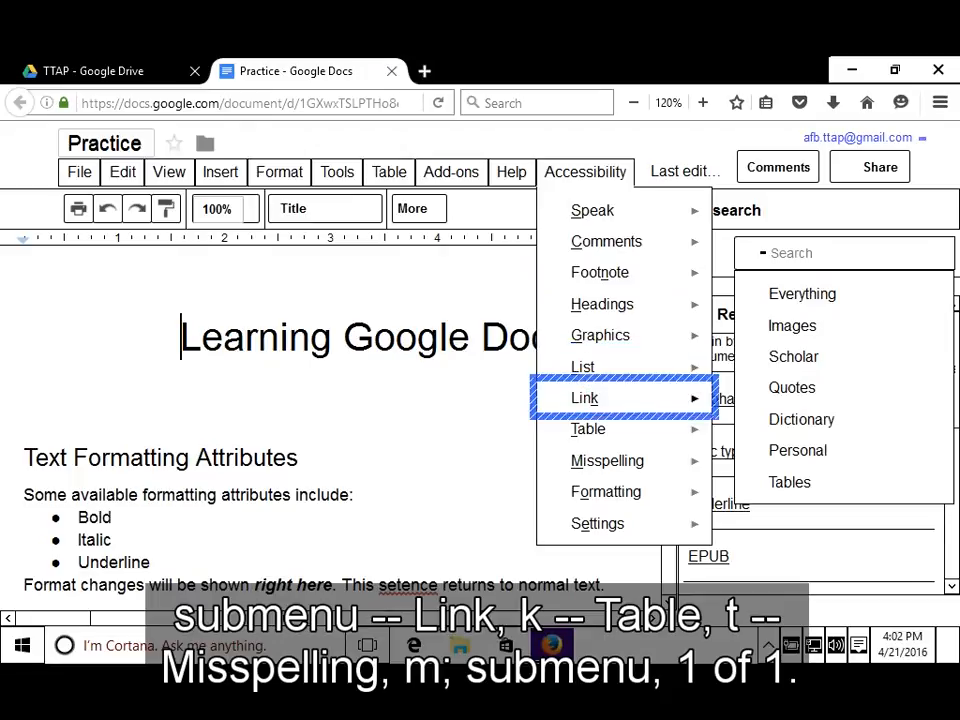
key(Down)
key(Down)
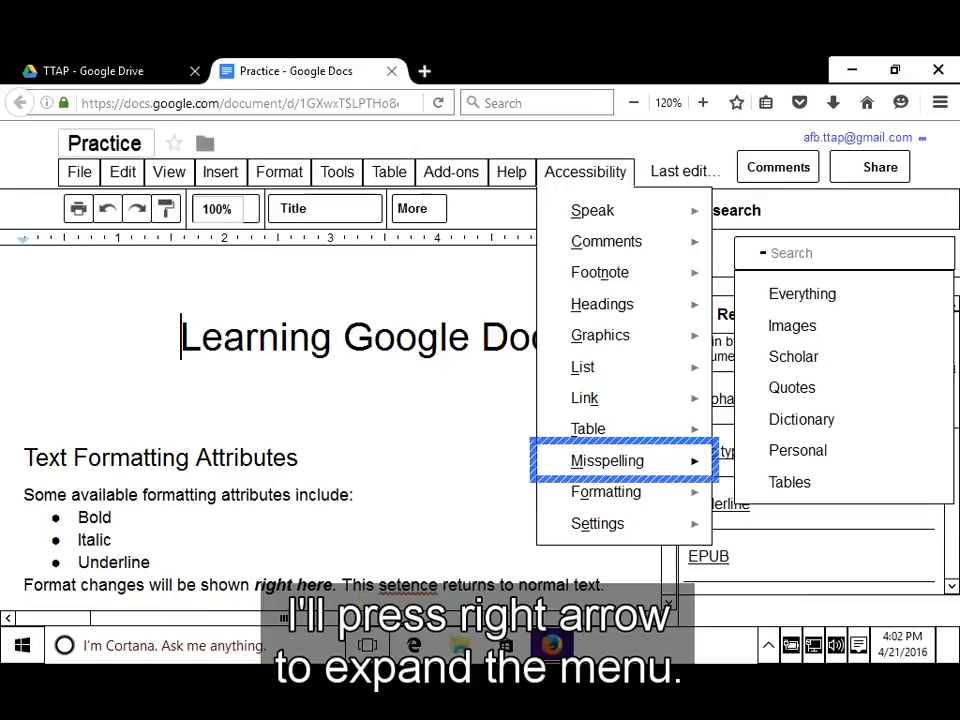
key(Right)
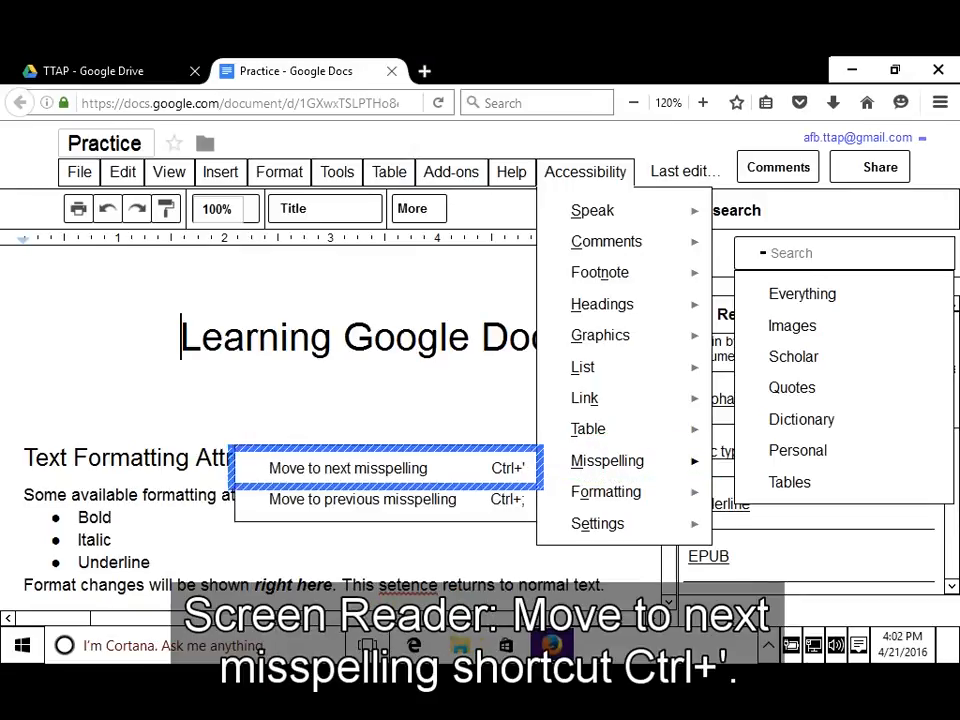
key(Down)
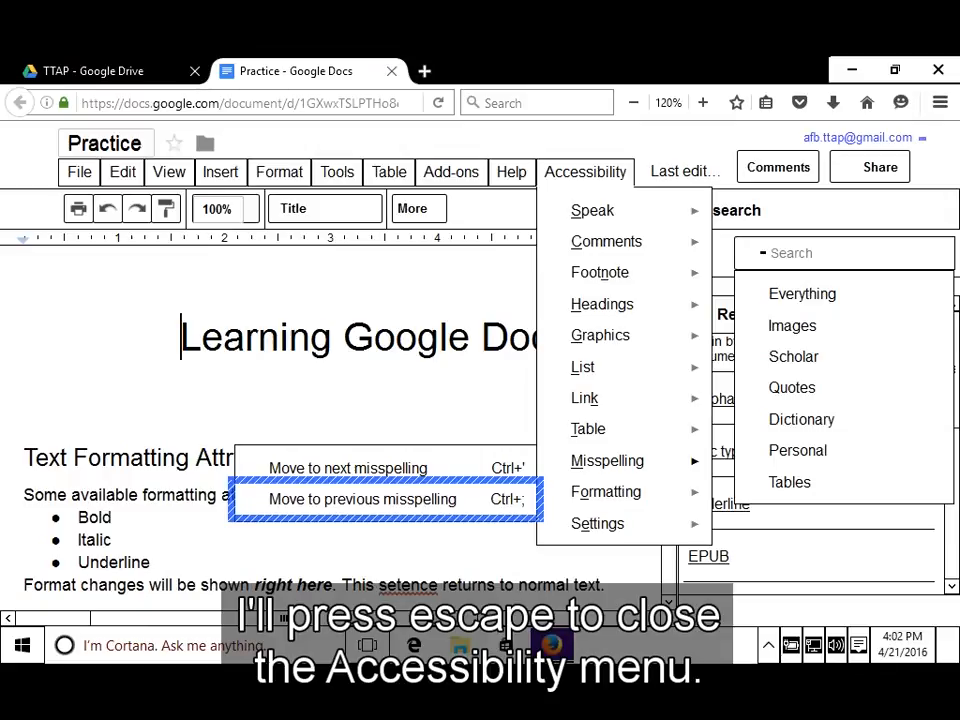
key(Escape)
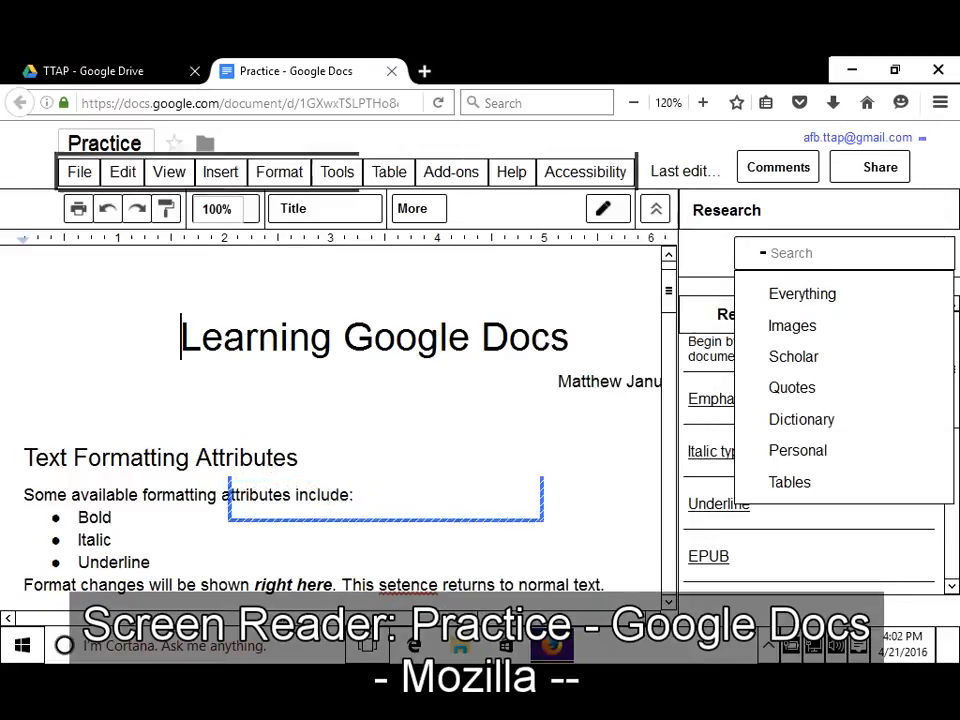
key(Escape)
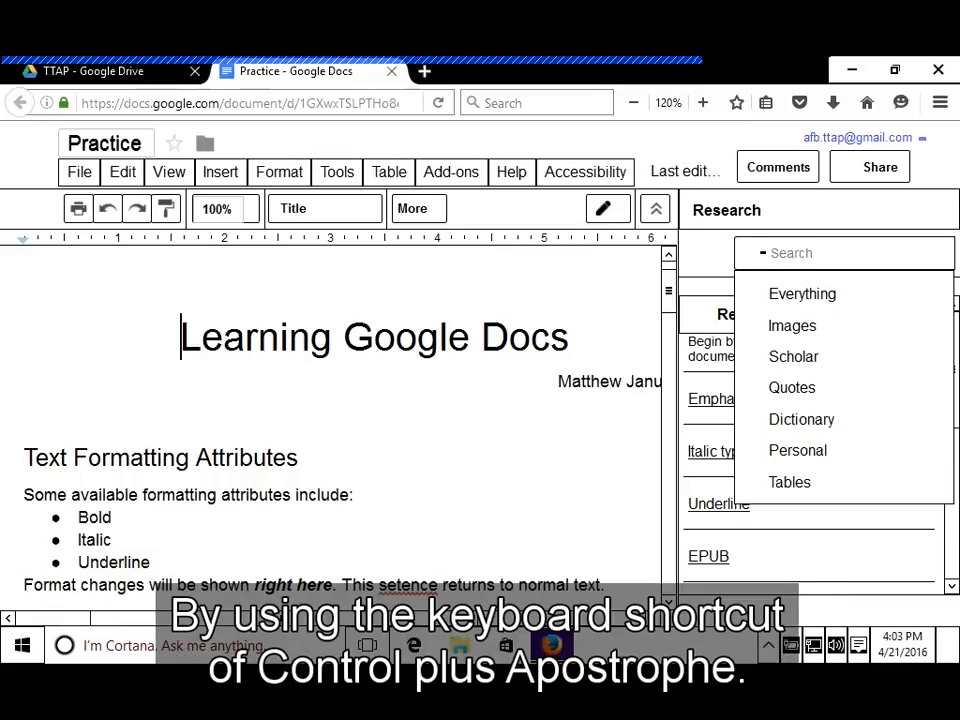
Step: Go to the next misspelling, read its line for context, and place the cursor at the start of "setence"
key(ctrl+apostrophe)
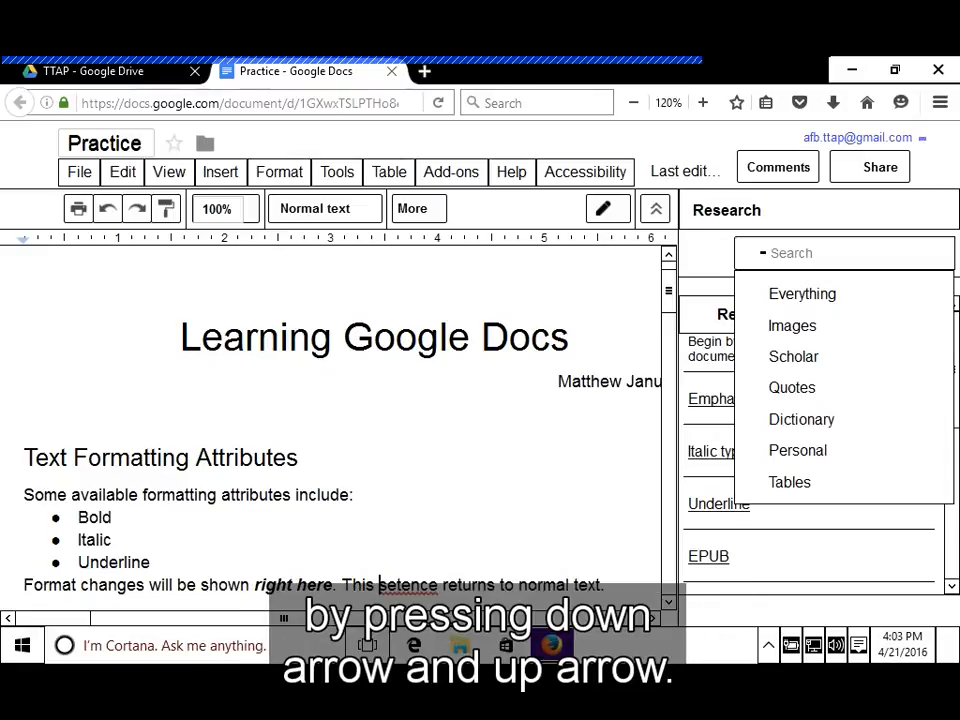
key(Down)
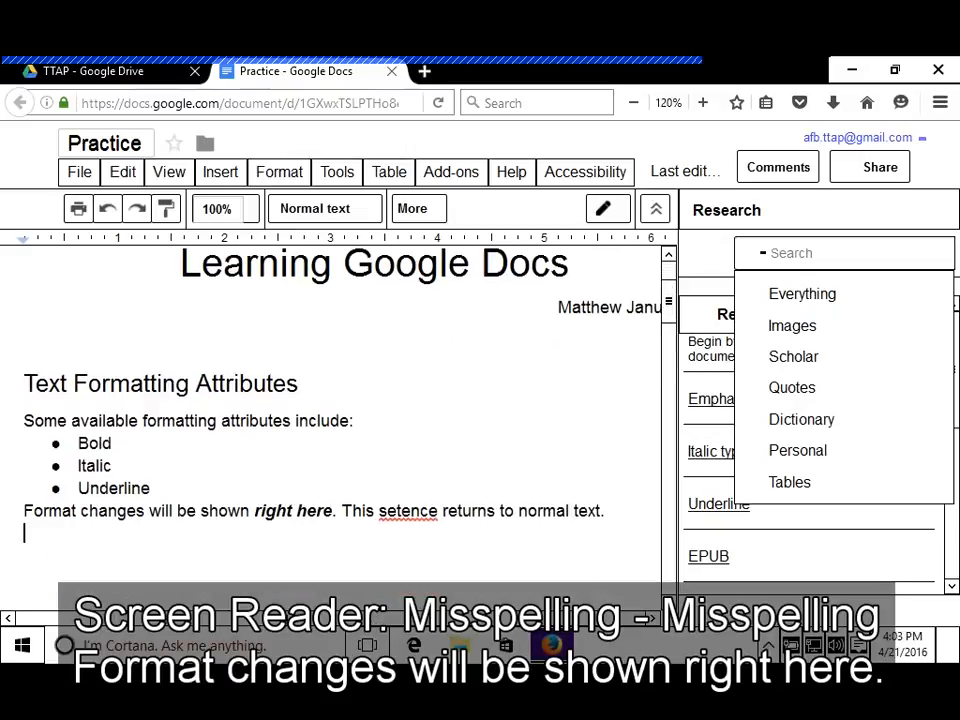
key(Up)
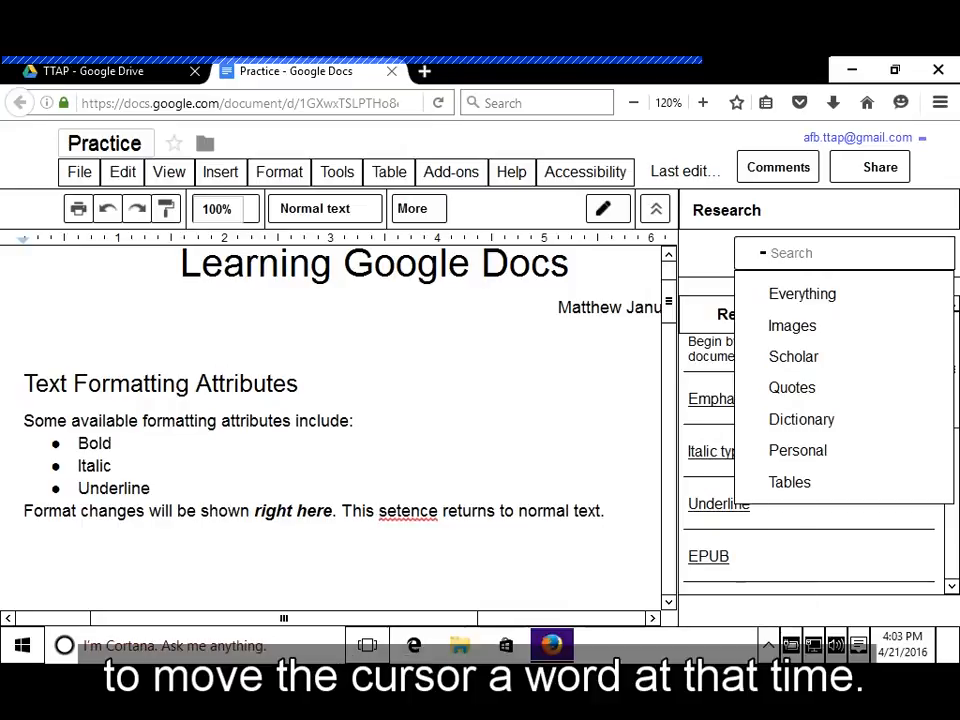
key(End)
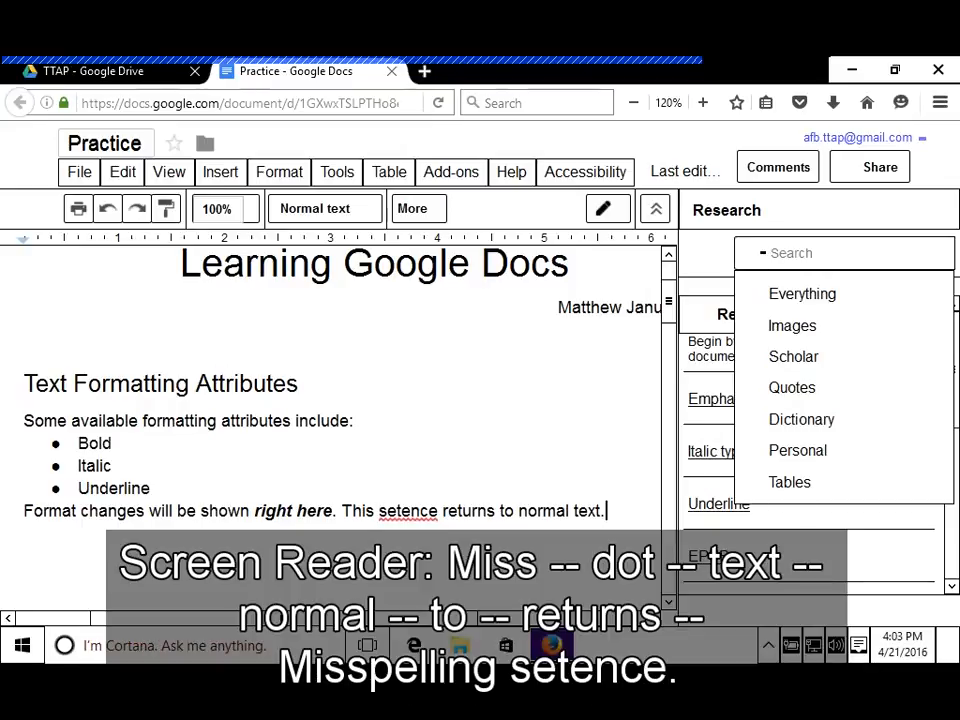
key(ctrl+Left)
key(ctrl+Left)
key(ctrl+Left)
key(ctrl+Left)
key(ctrl+Left)
key(ctrl+Left)
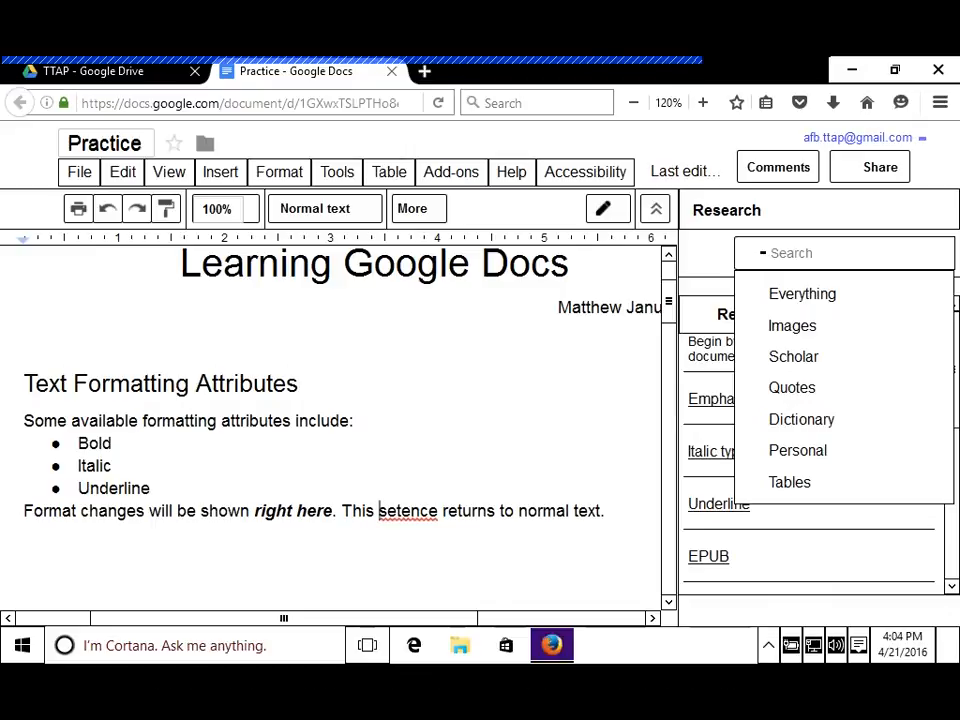
Step: Replace "setence" with the suggested spelling "sentence" and review the corrected line
key(ctrl+shift+x)
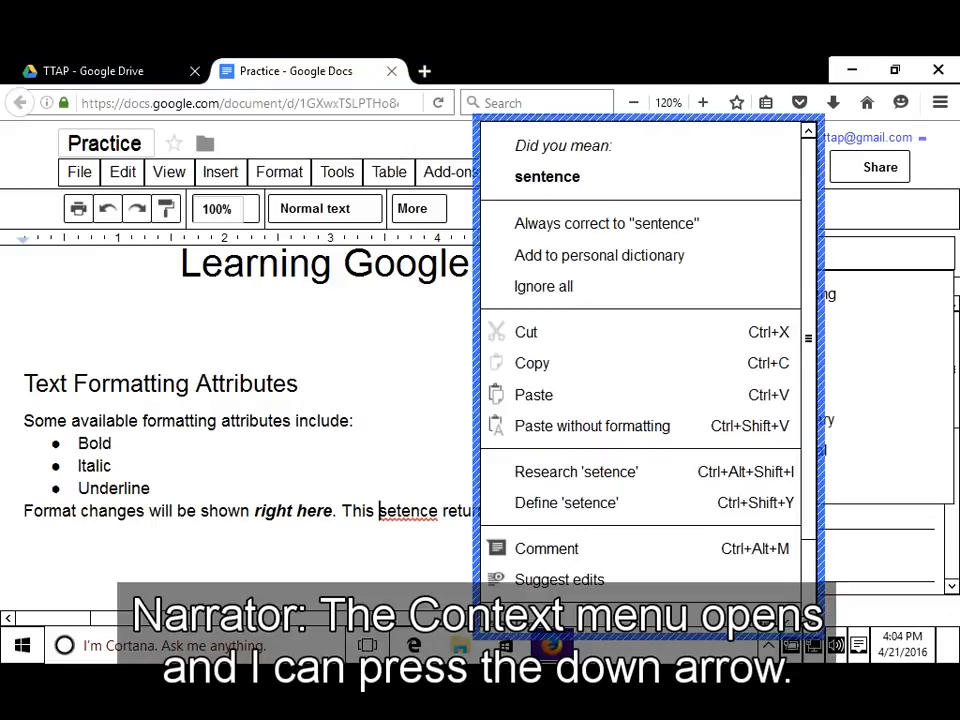
key(Down)
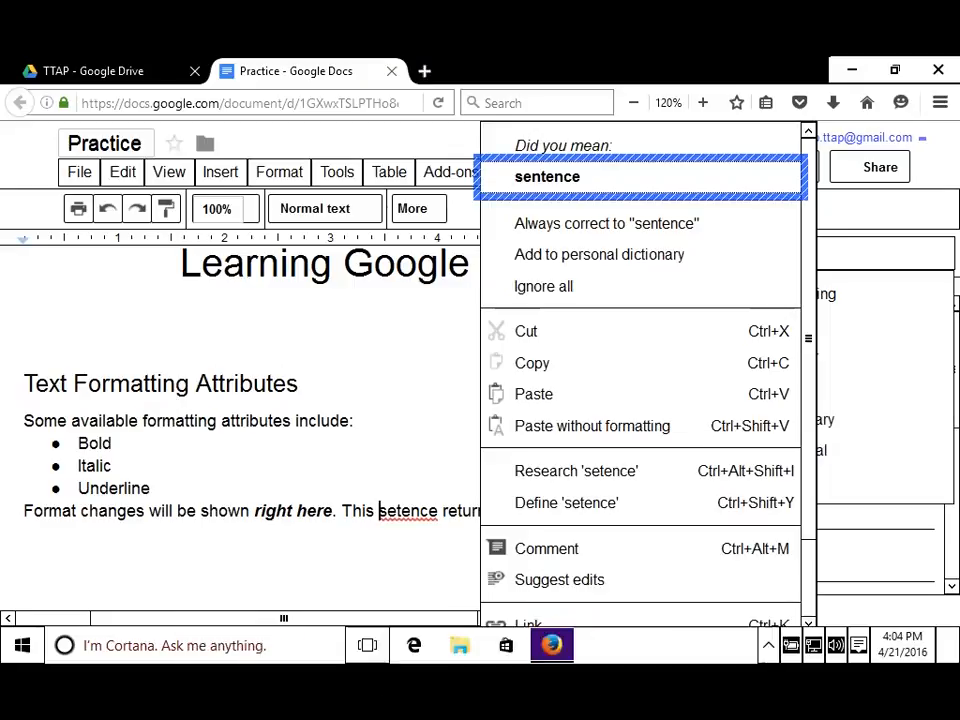
key(Return)
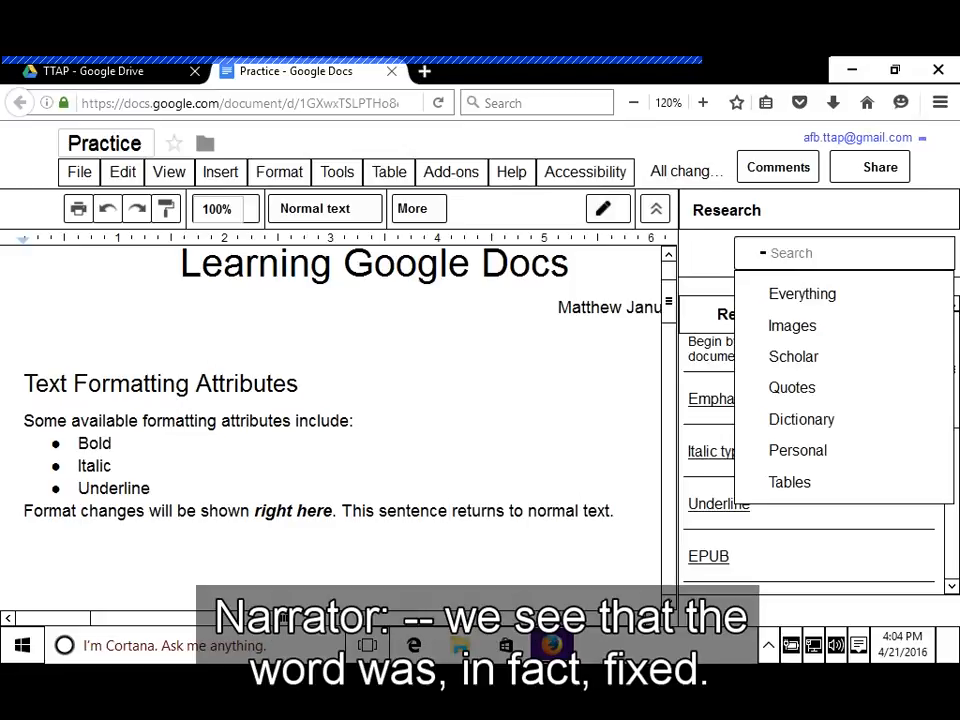
key(Down)
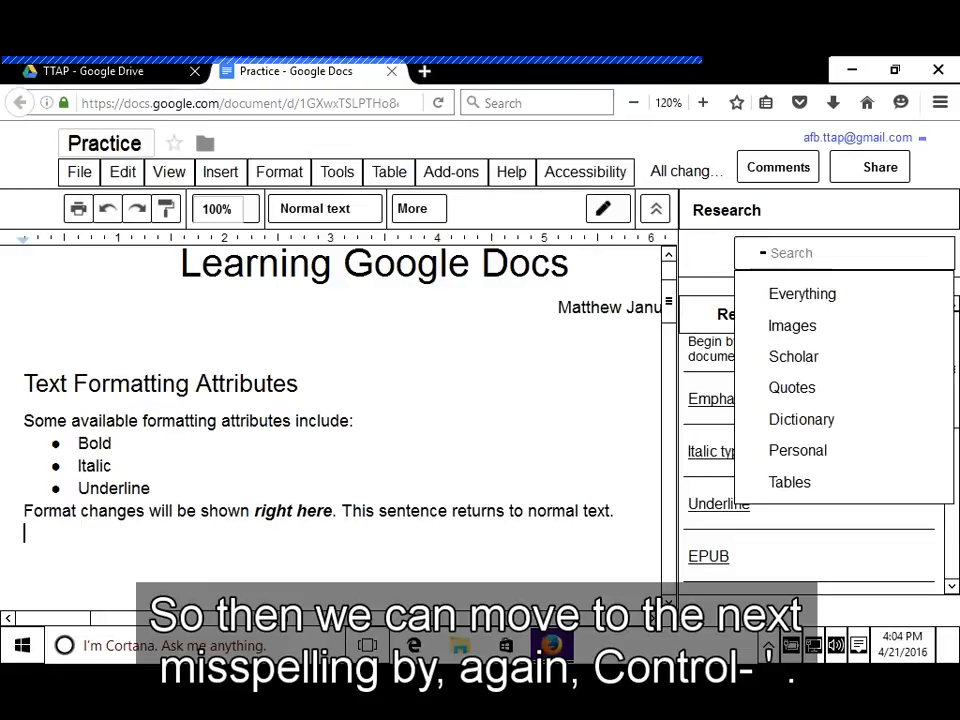
Step: Go to the next misspelling and replace "finel" in the third numbered list item with the suggested spelling "final"
key(ctrl+apostrophe)
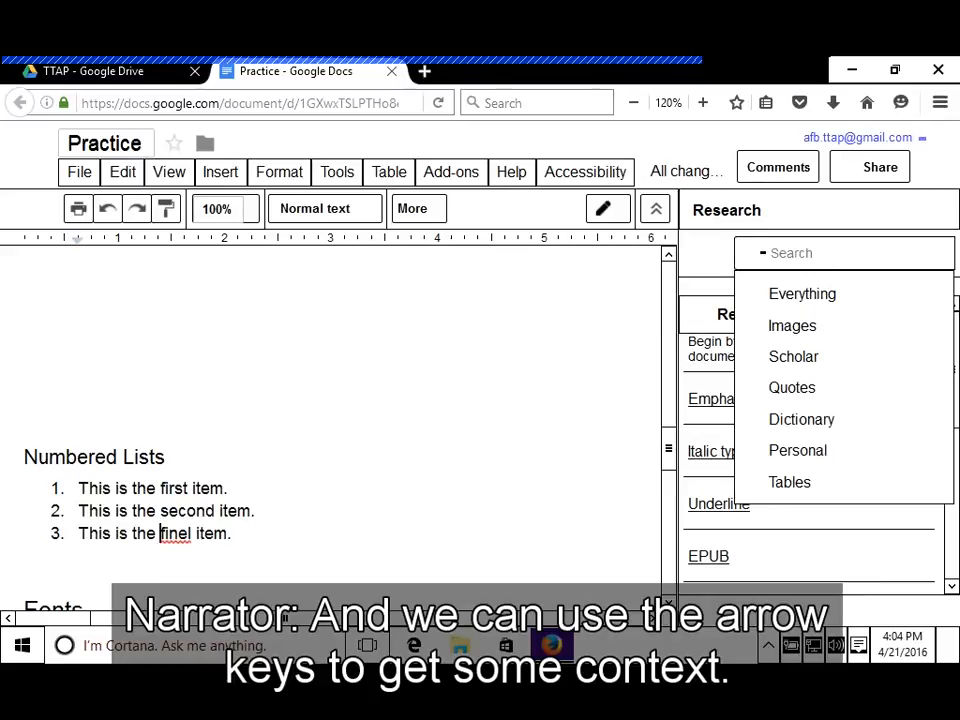
key(Up)
key(Down)
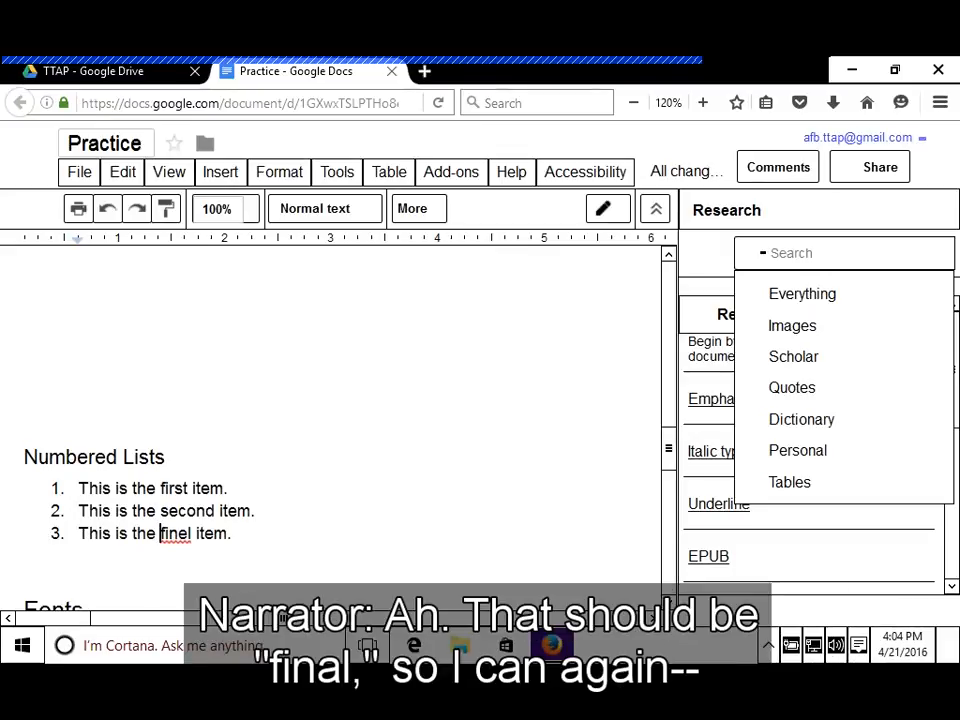
key(ctrl+Right)
key(ctrl+Left)
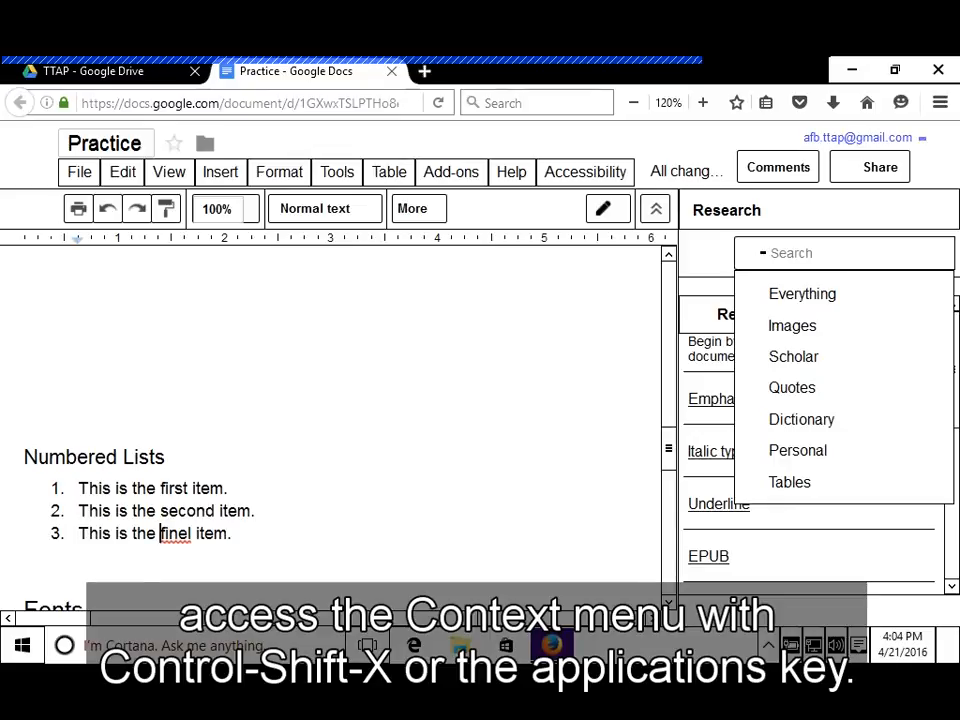
key(ctrl+shift+x)
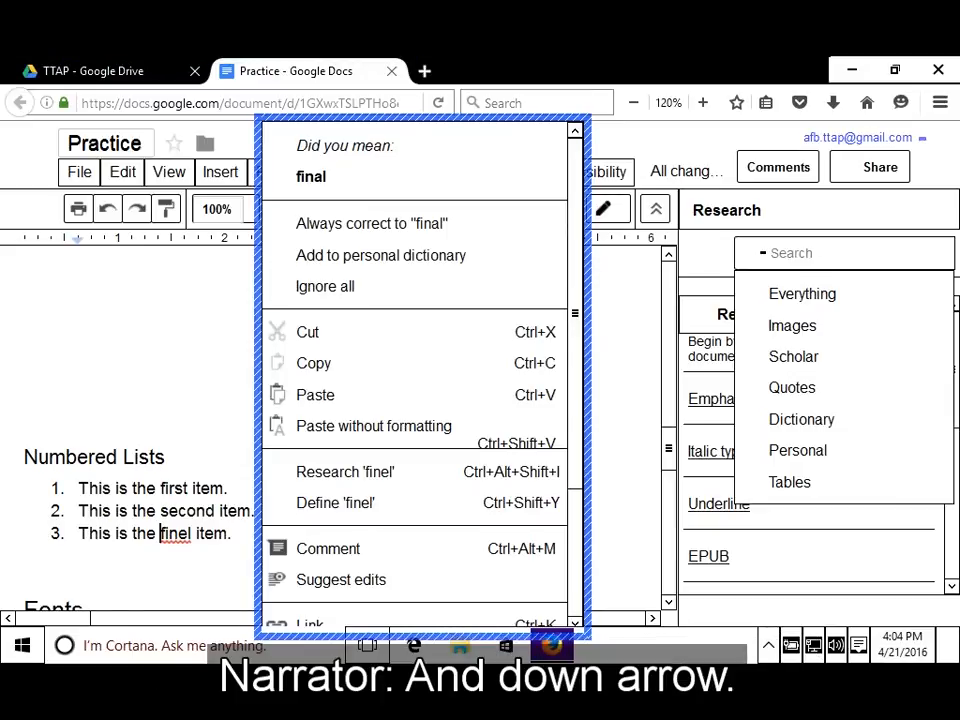
key(Down)
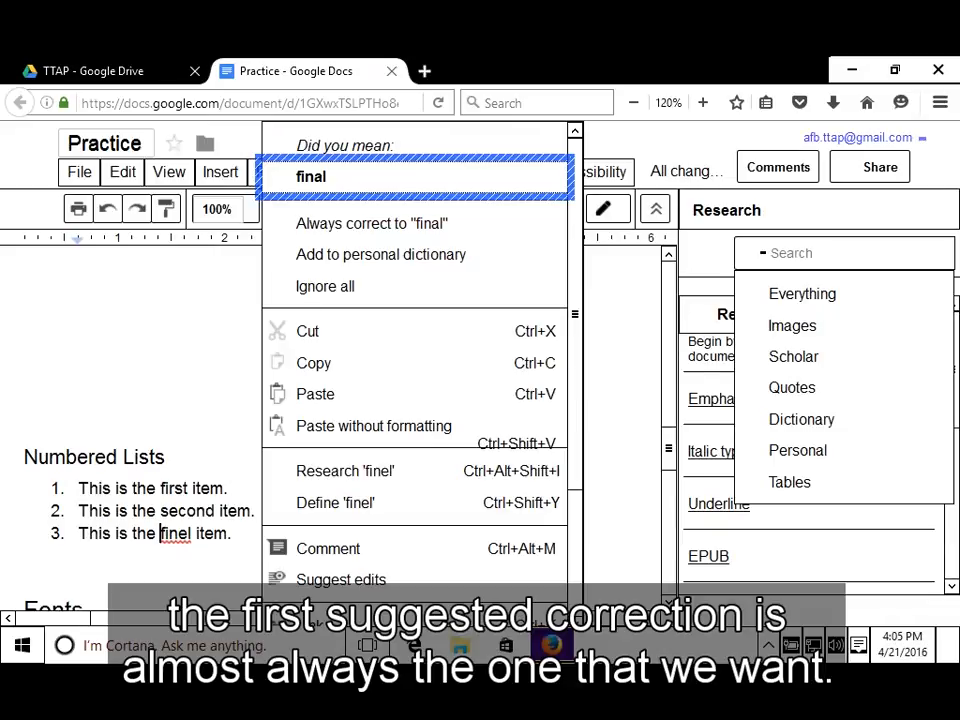
key(Return)
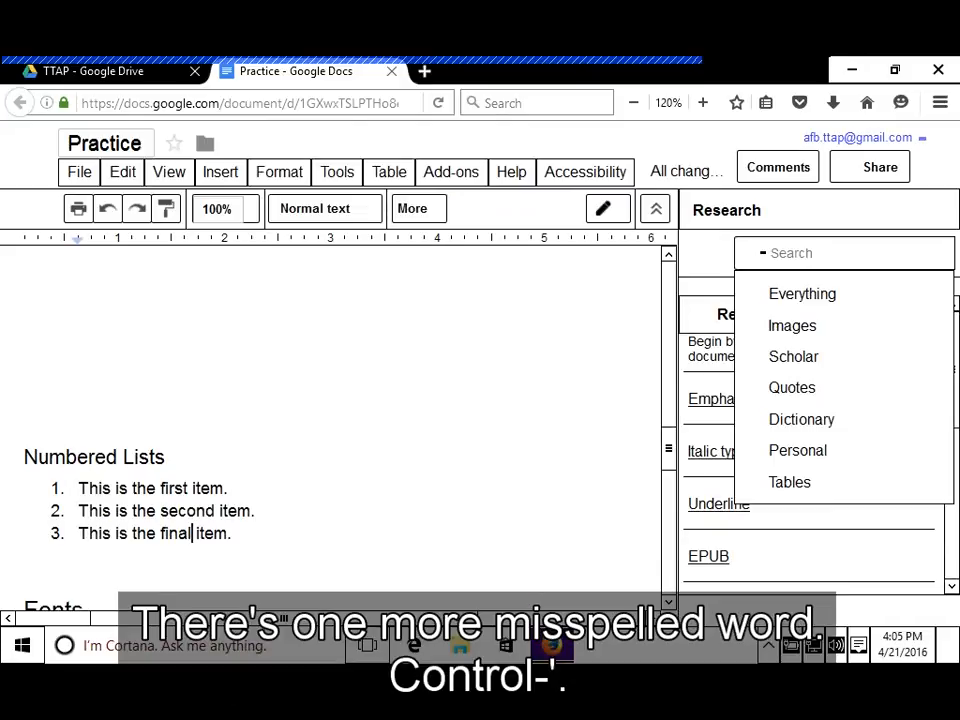
Step: Go to the next misspelling and replace "shorcuts" in the Fonts section with the suggested spelling "shortcuts"
key(ctrl+apostrophe)
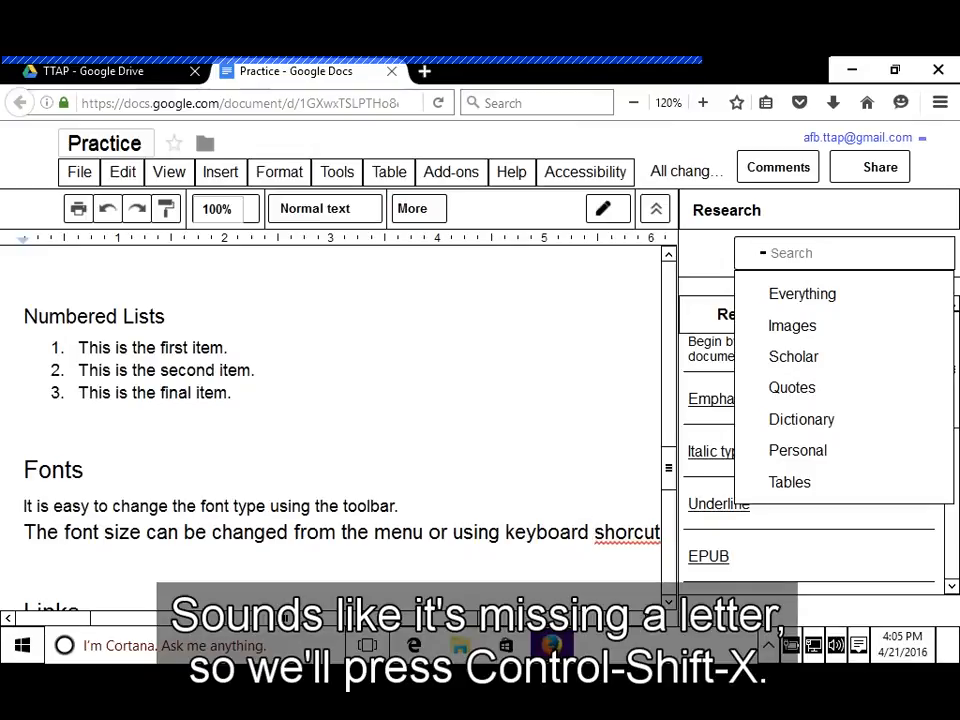
key(ctrl+shift+x)
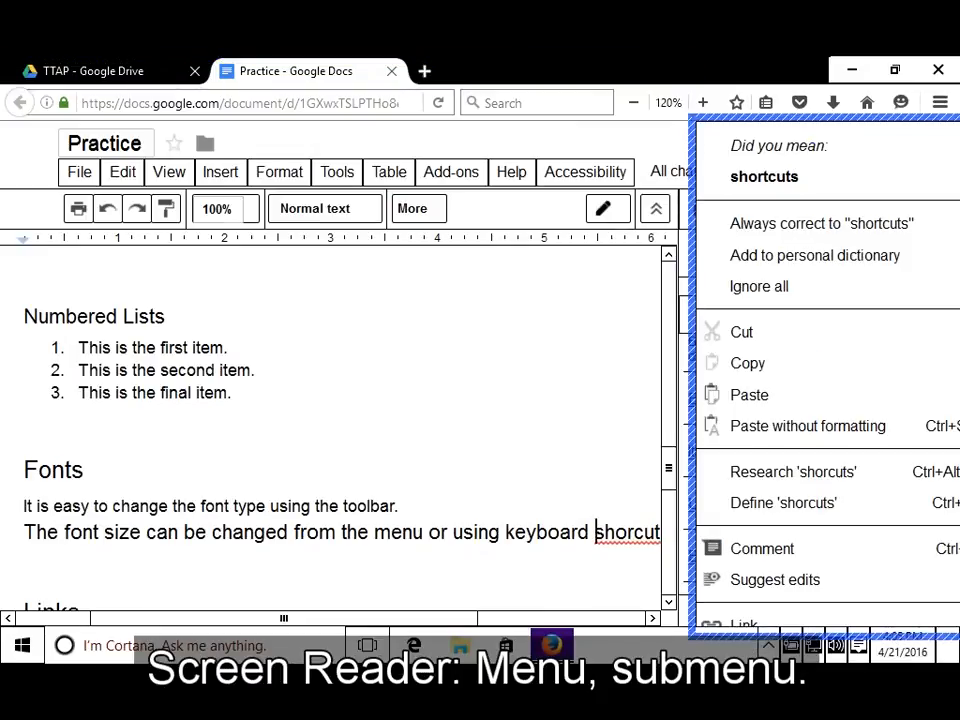
key(Down)
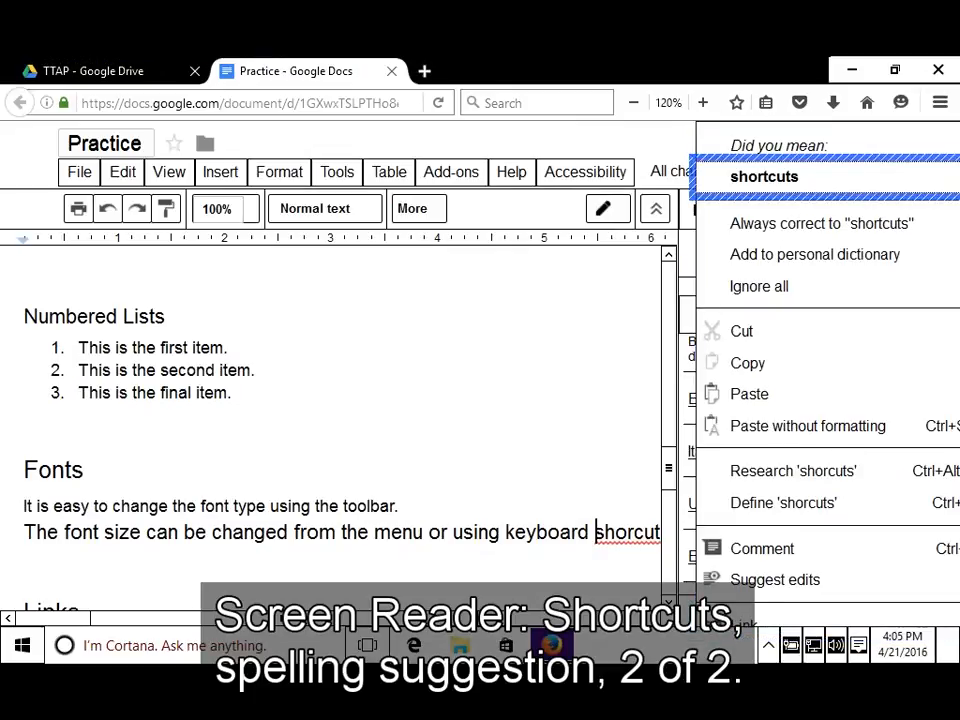
key(Return)
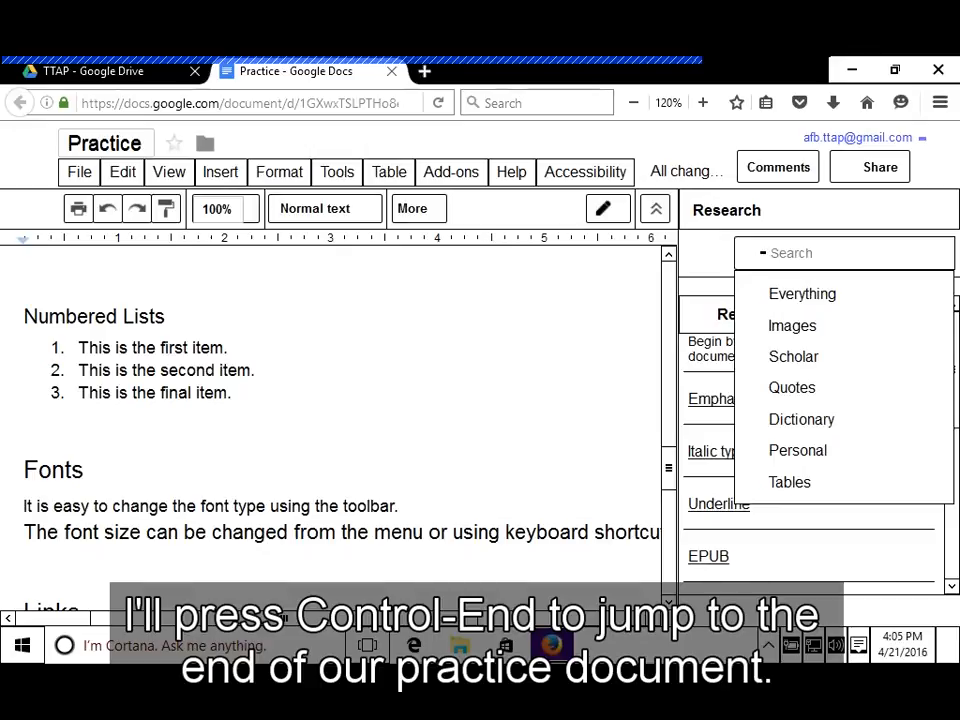
Step: Locate and select "Spreadsheets" in the Sheets row of the table near the document's end, and look up its dictionary definition
key(ctrl+End)
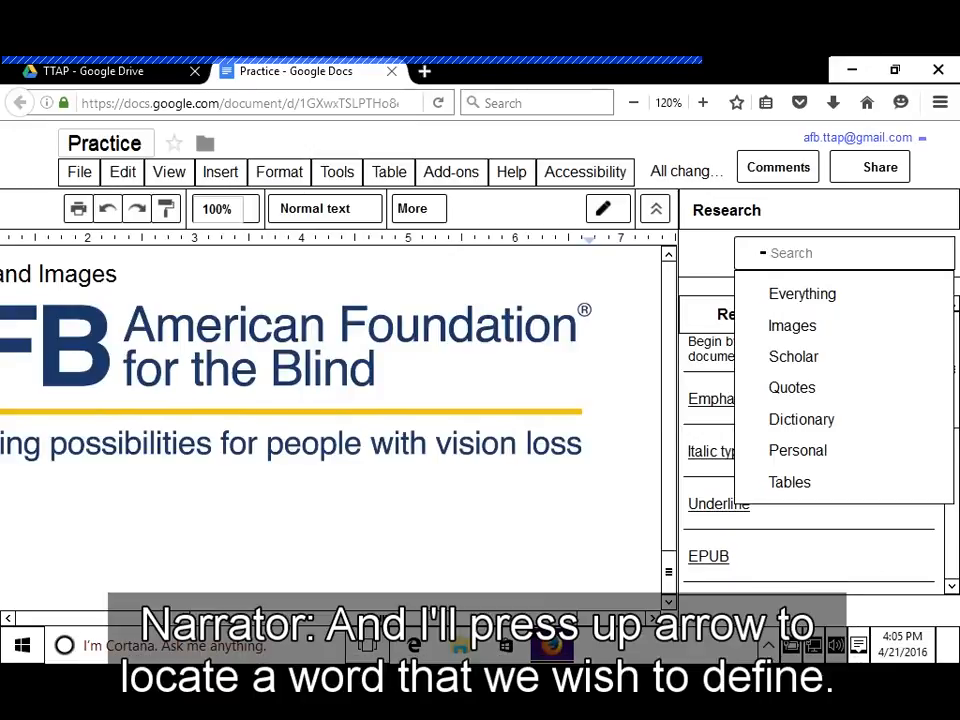
key(Up)
key(Up)
key(Up)
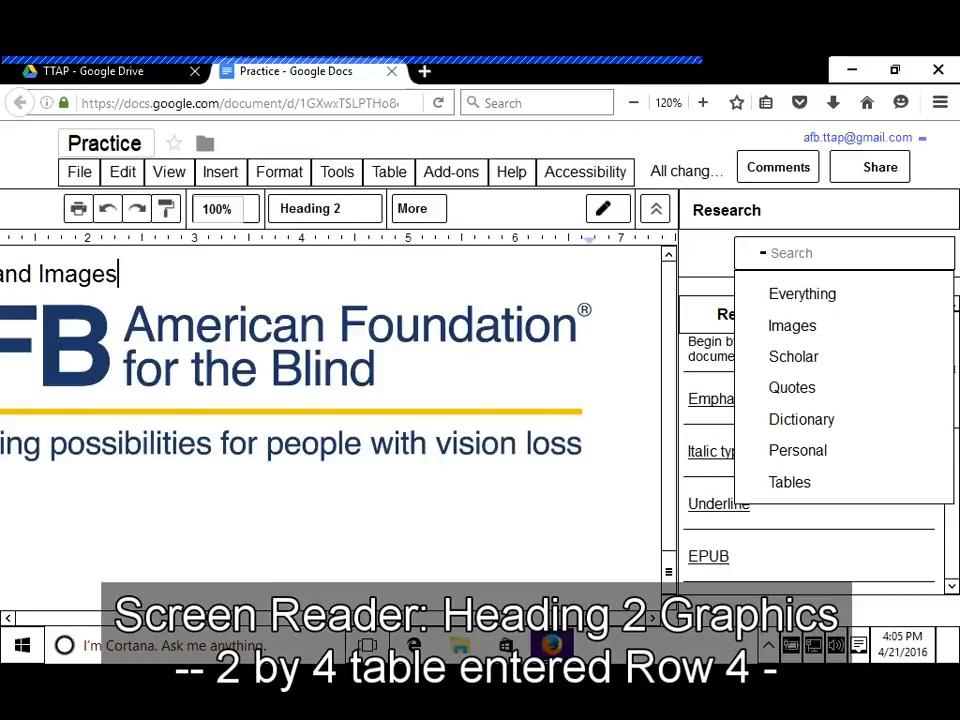
key(Up)
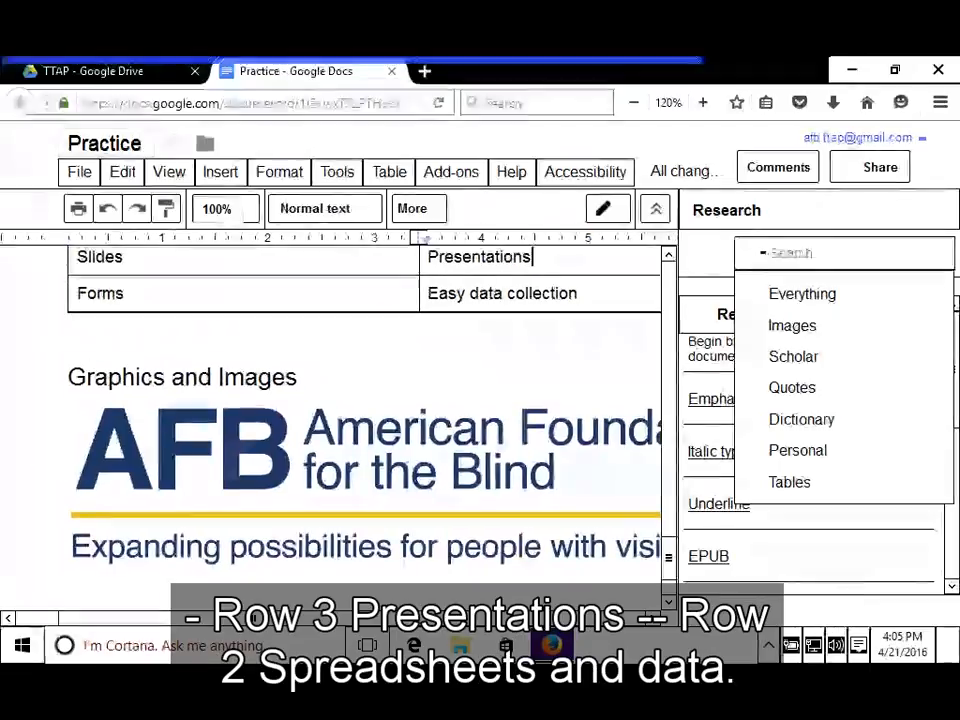
key(Up)
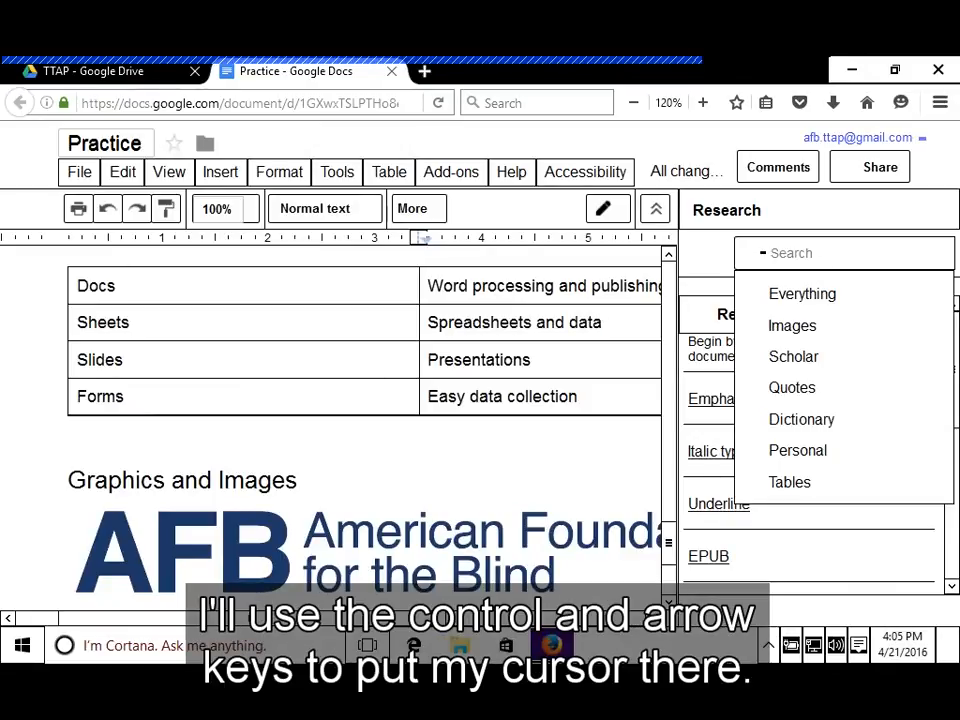
key(ctrl+Left)
key(ctrl+Left)
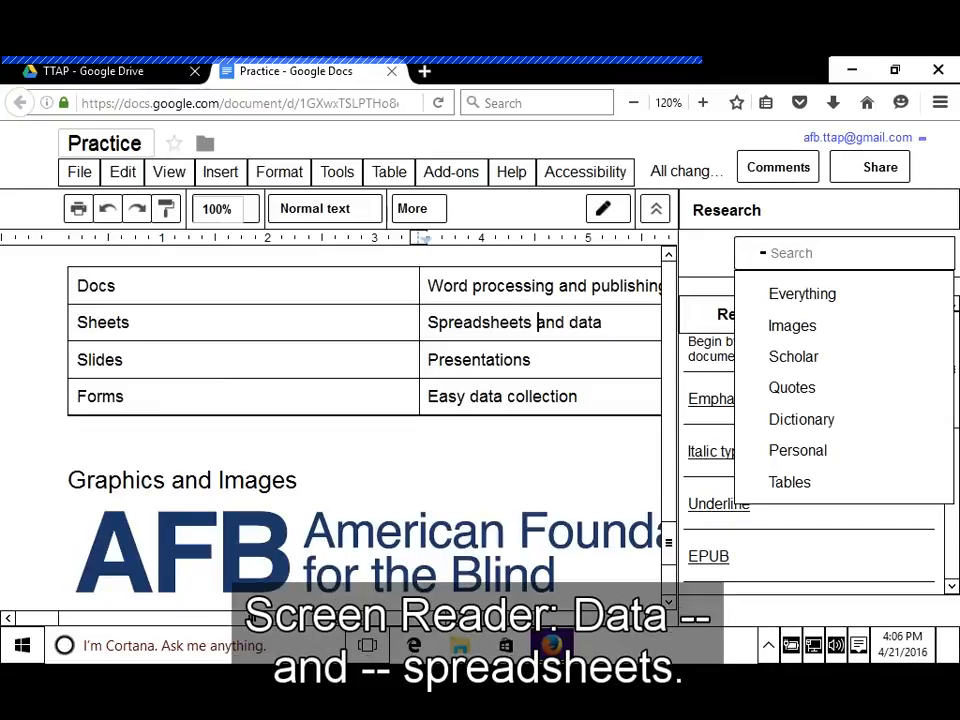
key(ctrl+Left)
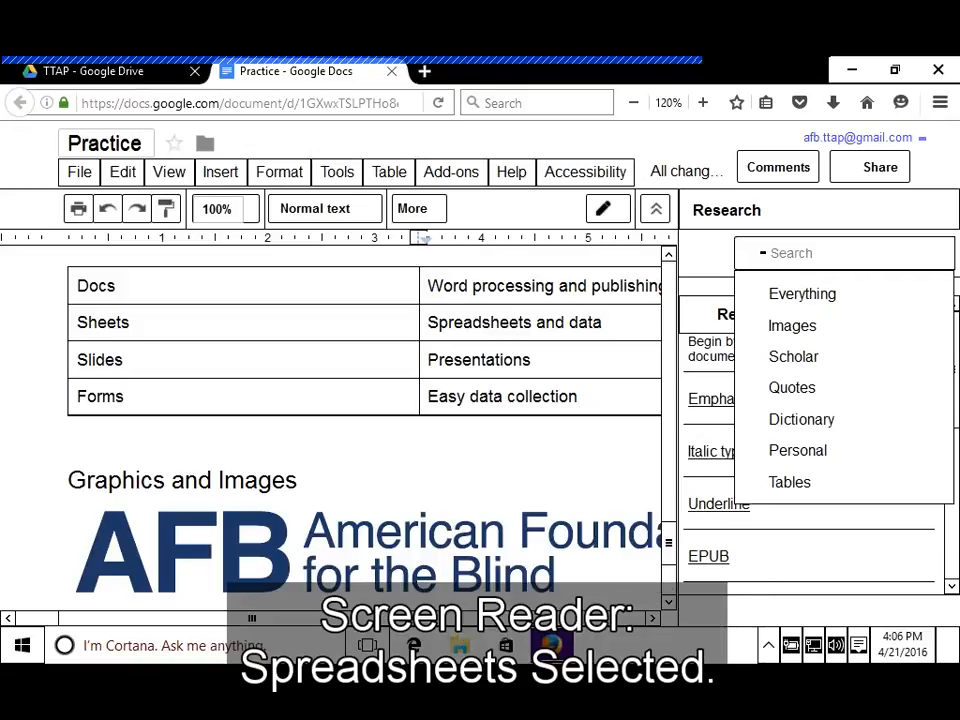
key(ctrl+shift+Right)
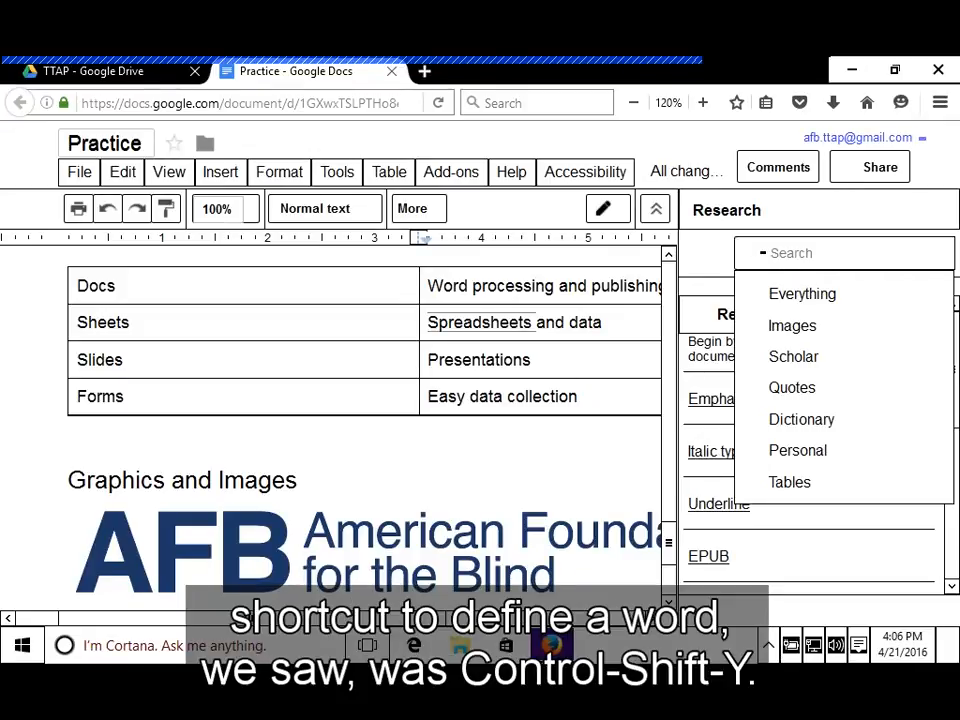
key(ctrl+shift+y)
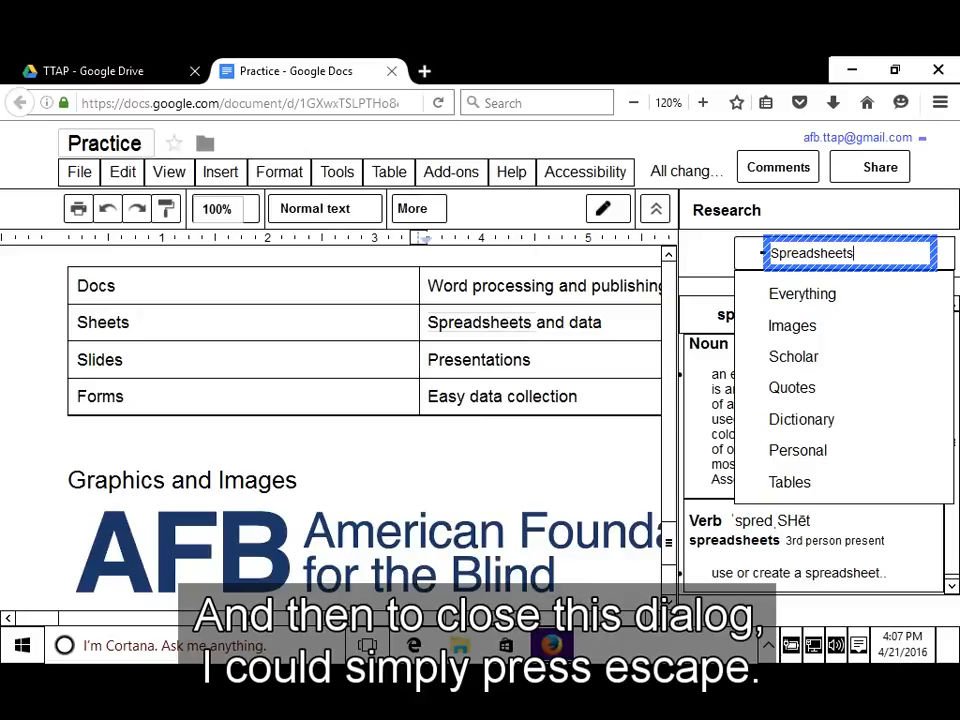
key(Escape)
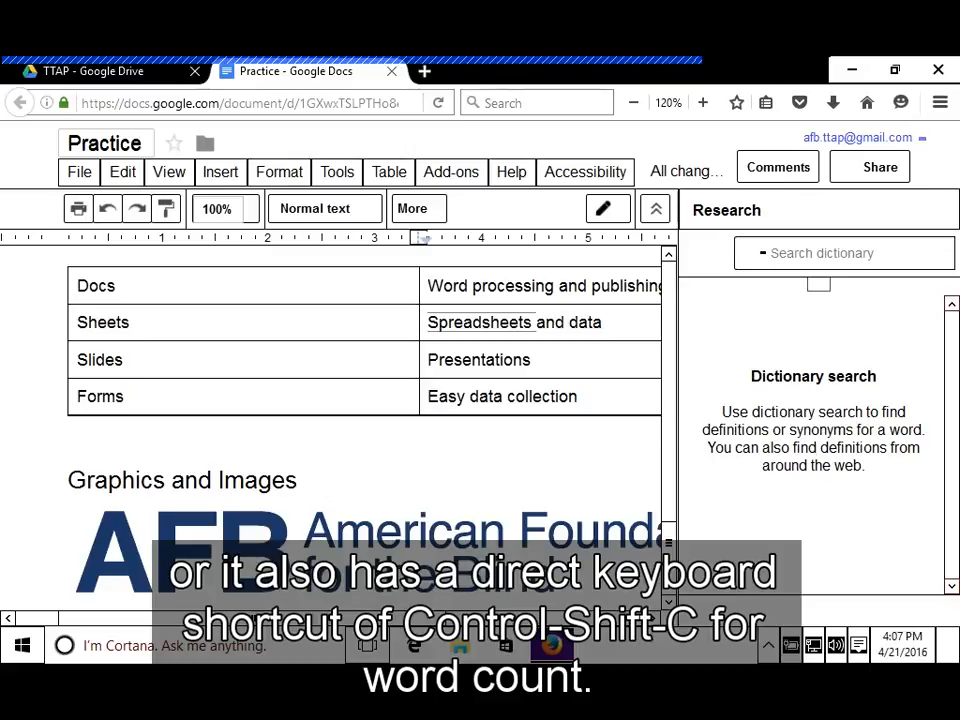
Step: Deselect the word and read through the document's word count, including pages, words, characters and characters excluding spaces, closing the dialog when done
key(End)
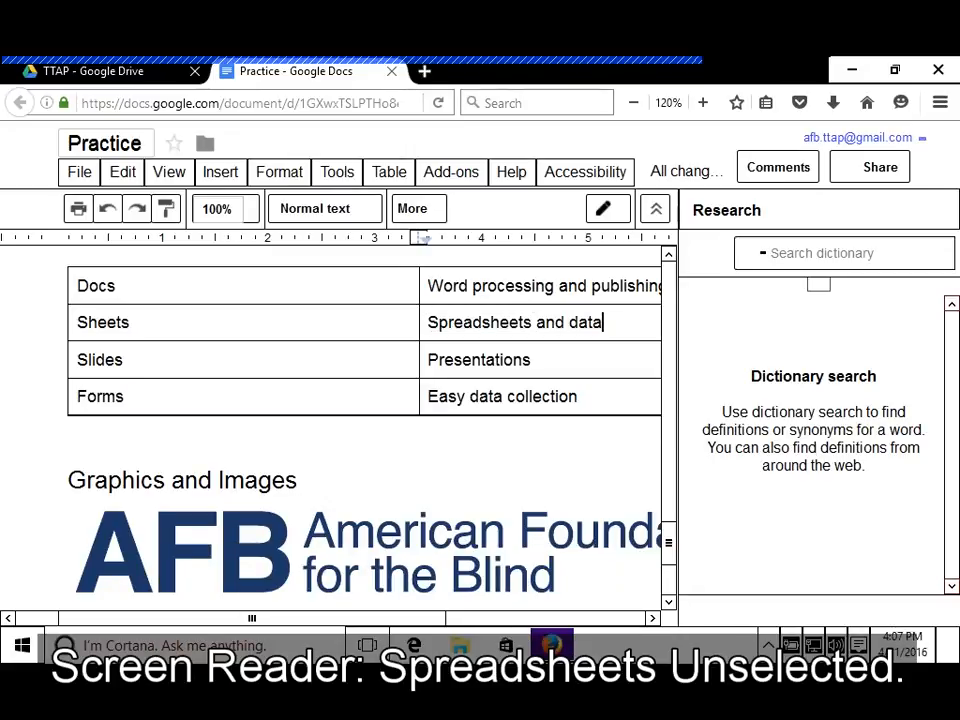
key(ctrl+shift+c)
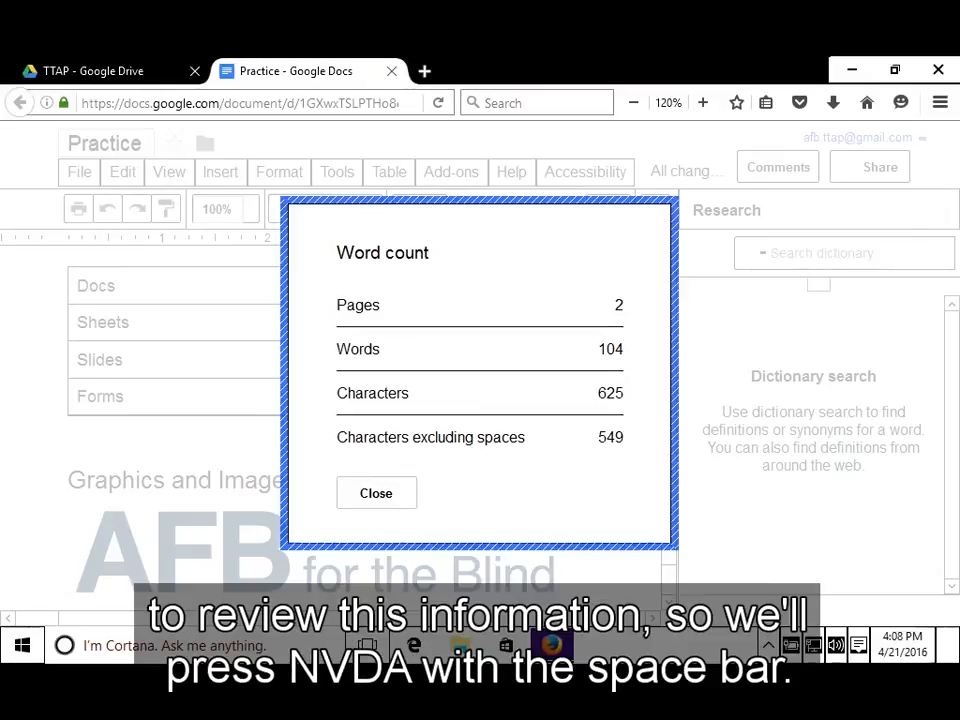
key(Insert+space)
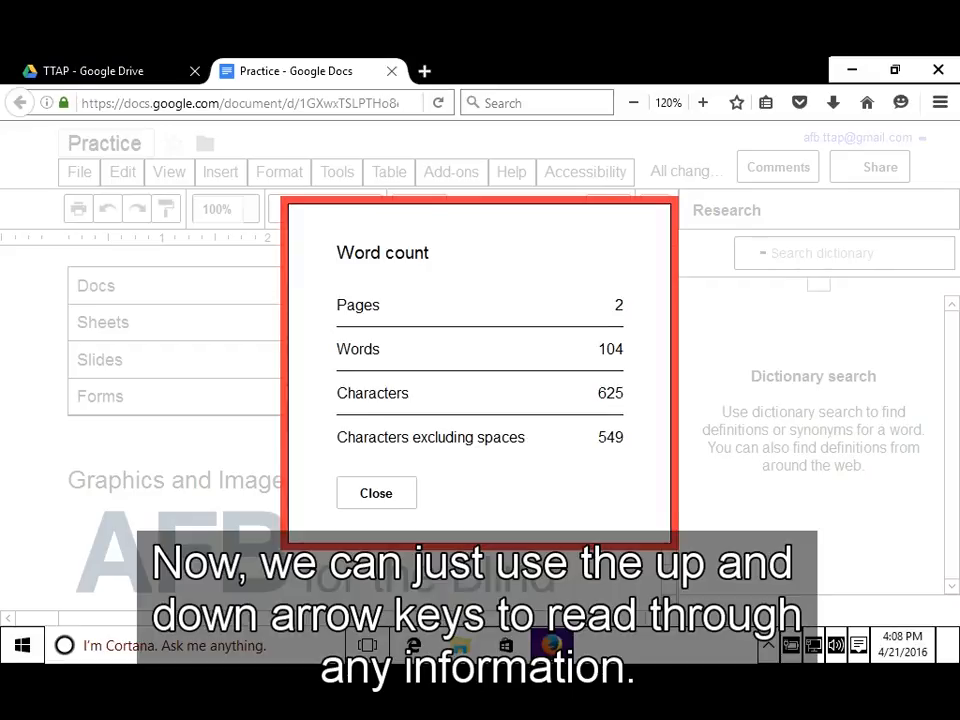
key(Down)
key(Down)
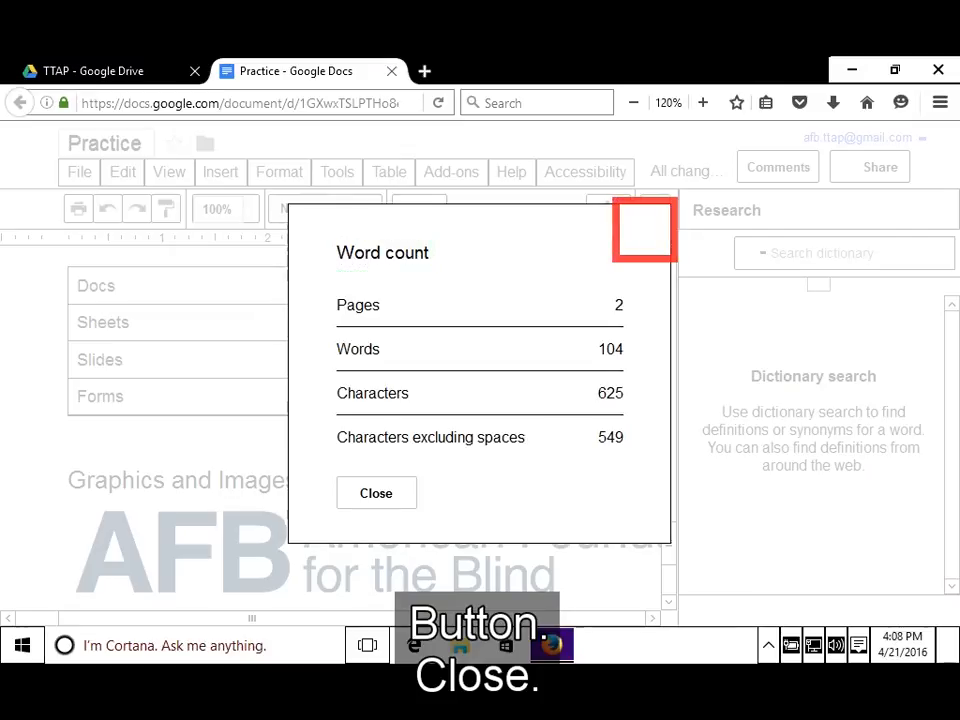
key(Down)
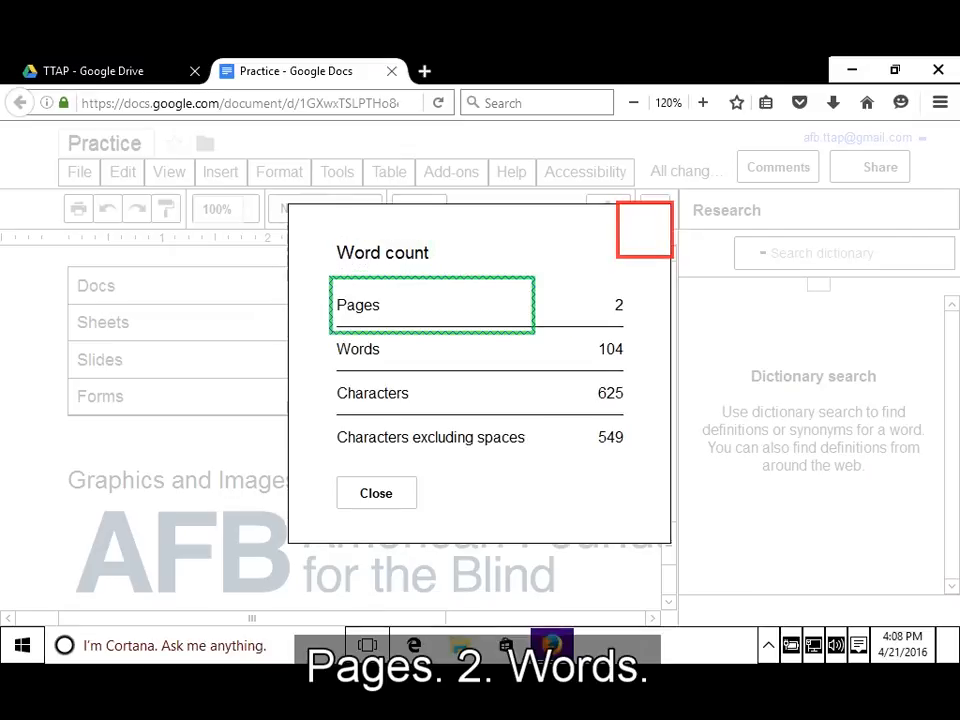
key(Down)
key(Down)
key(Down)
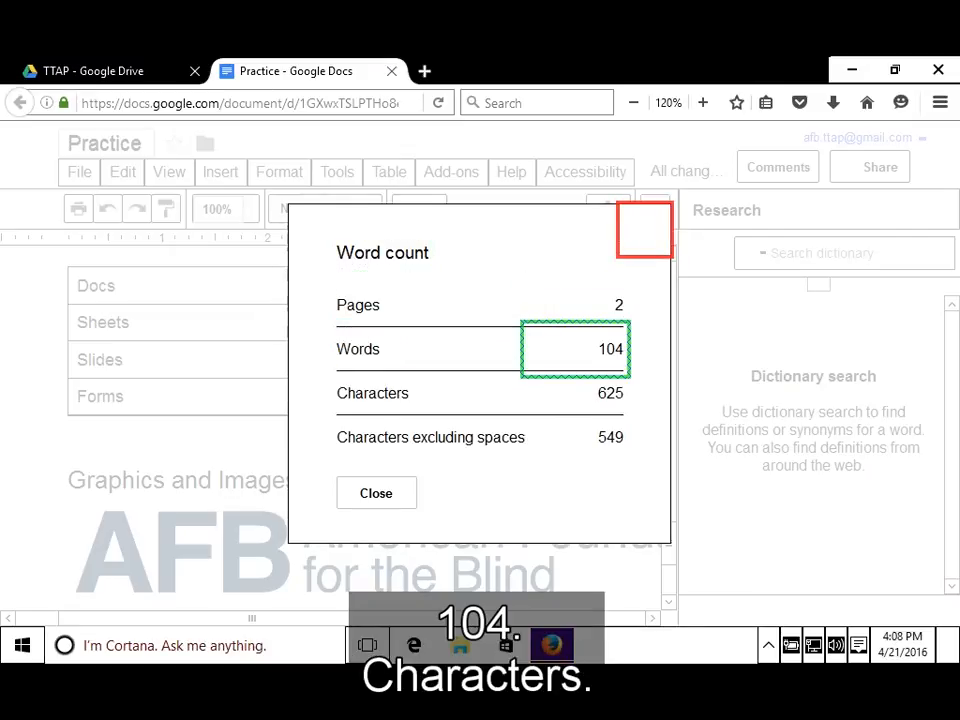
key(Down)
key(Down)
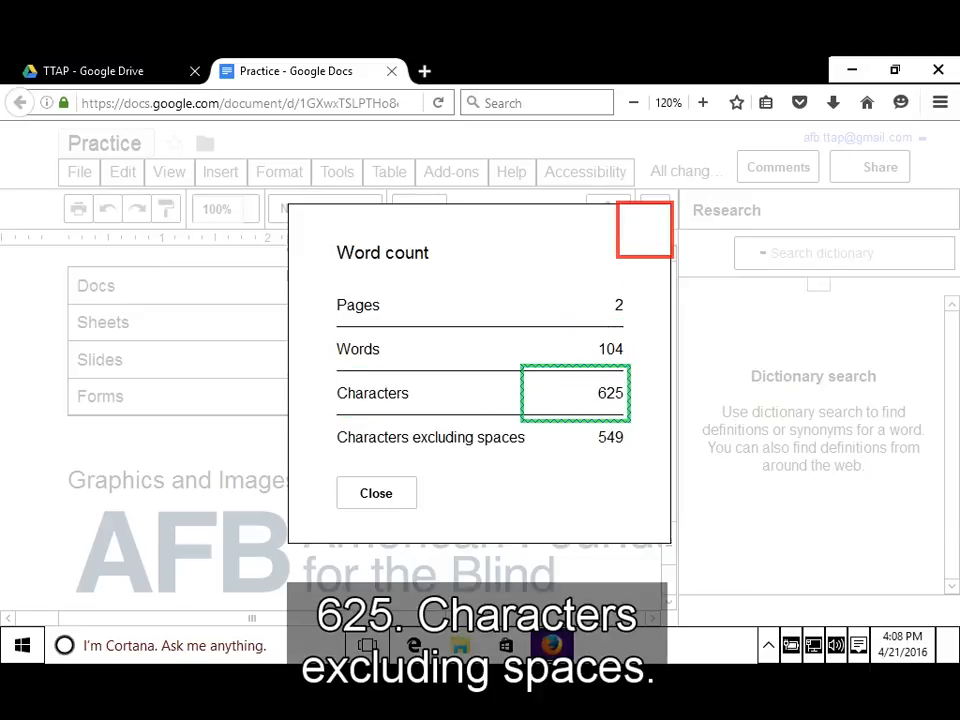
key(Down)
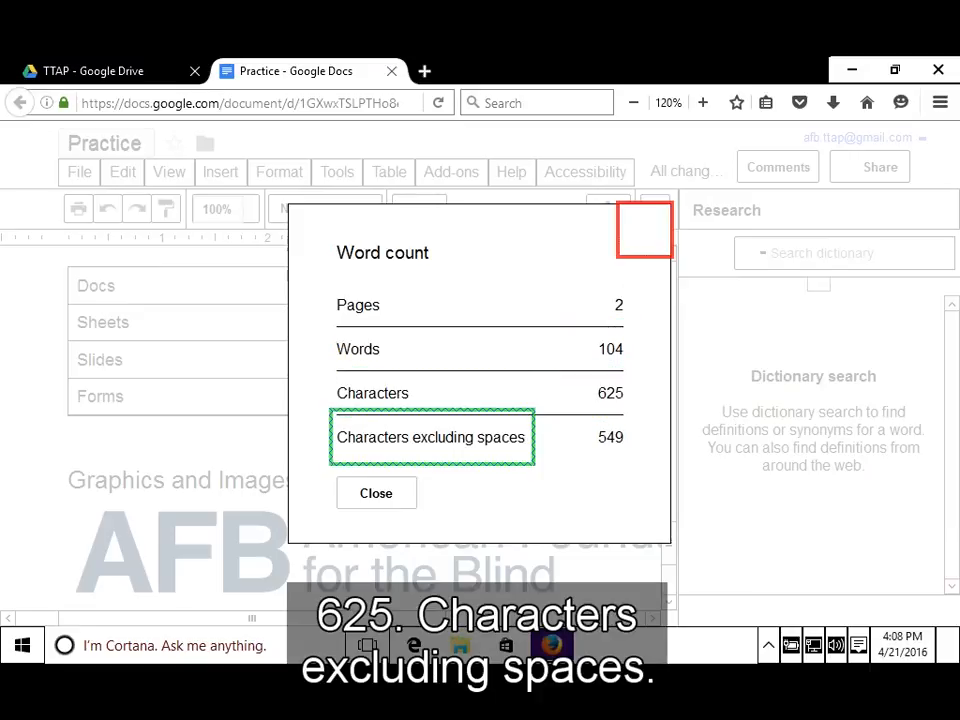
key(Down)
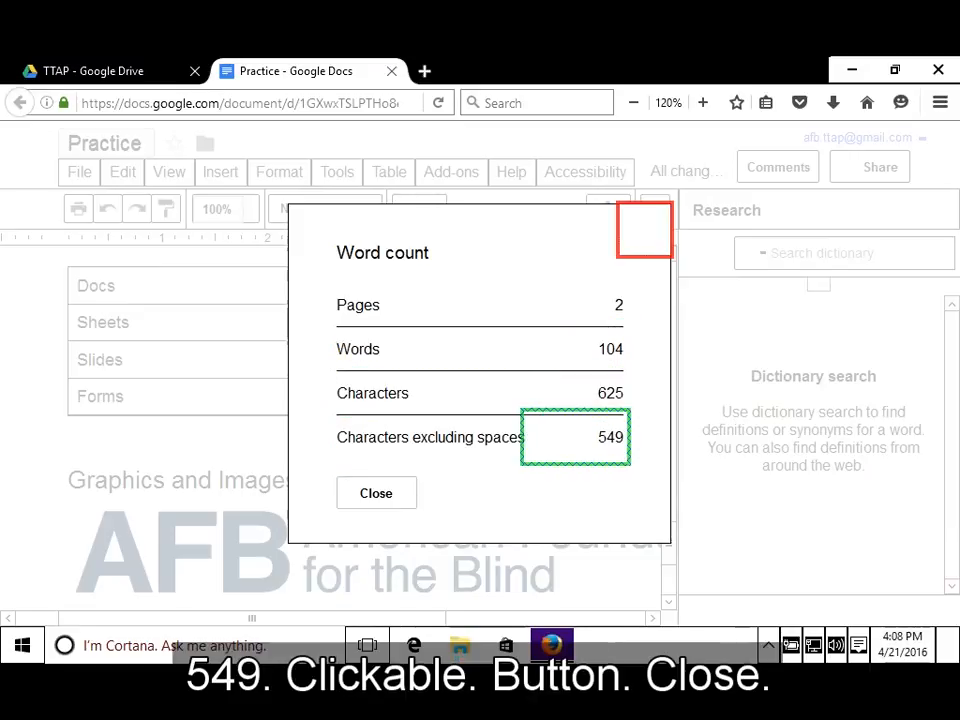
key(Down)
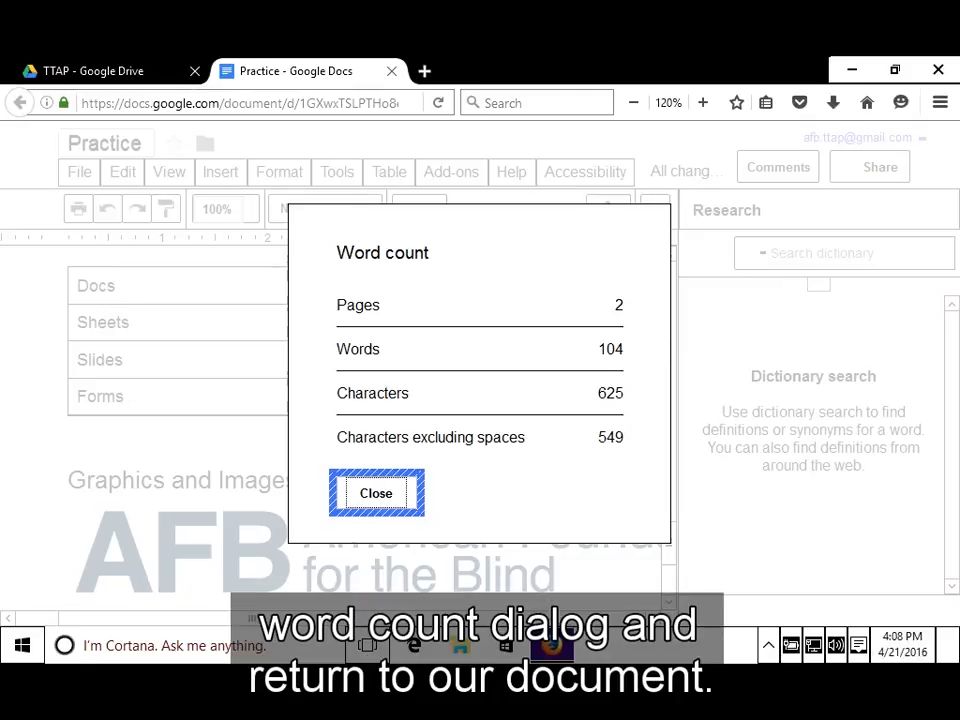
key(Escape)
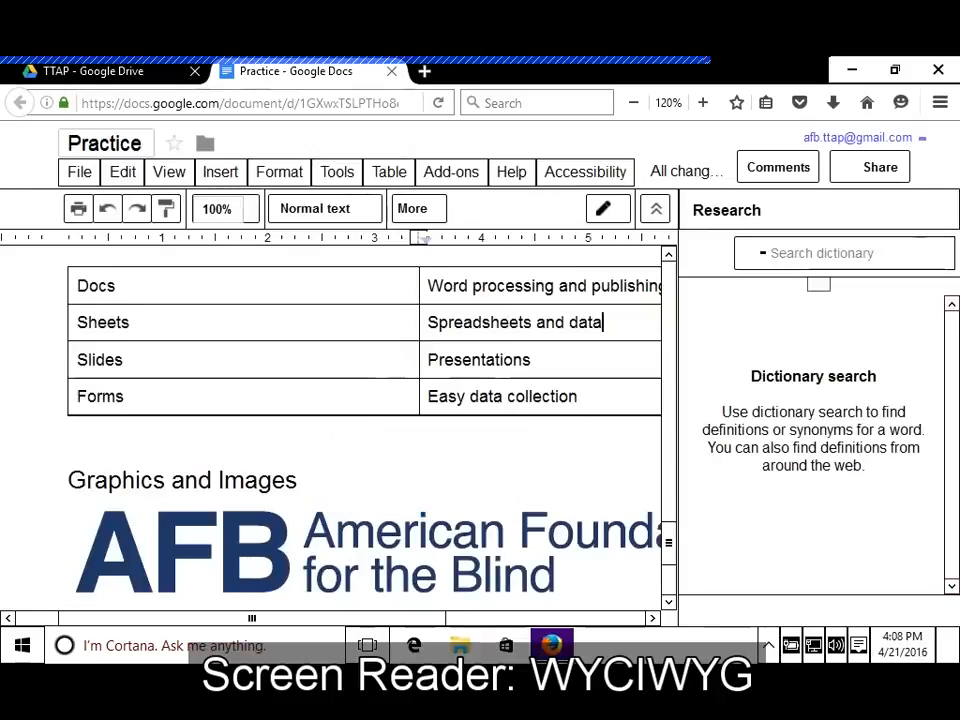